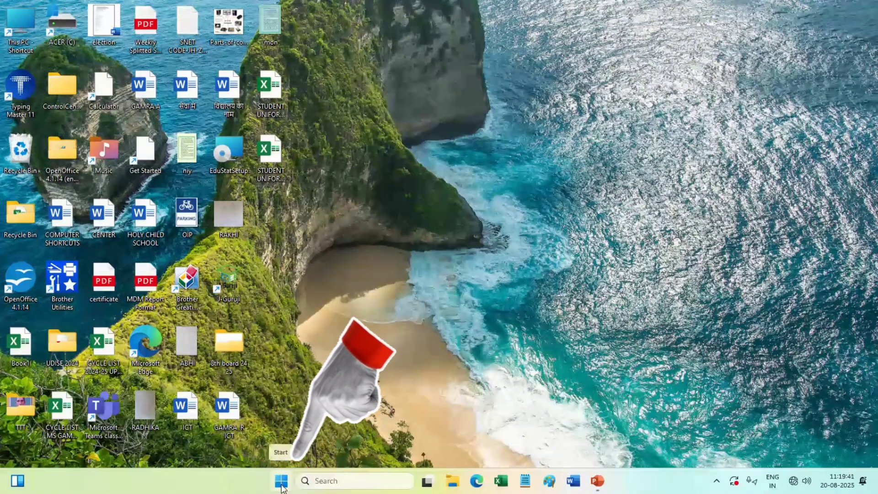
# Search the computer's apps for "ms paint" and launch Paint from the results.
pyautogui.click(282, 480)
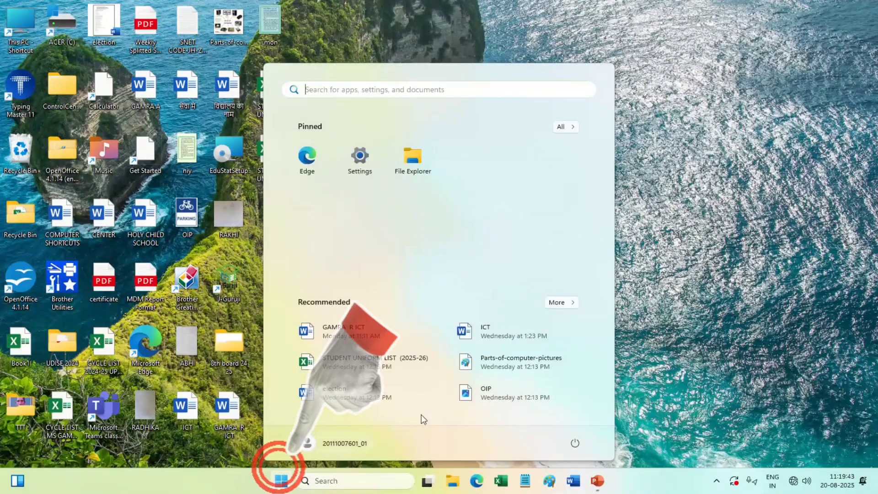
pyautogui.click(378, 92)
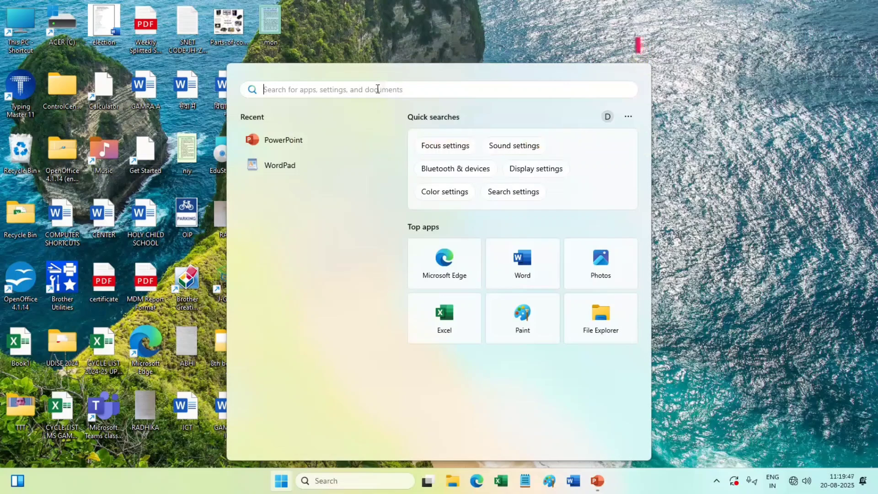
pyautogui.write('ms paint')
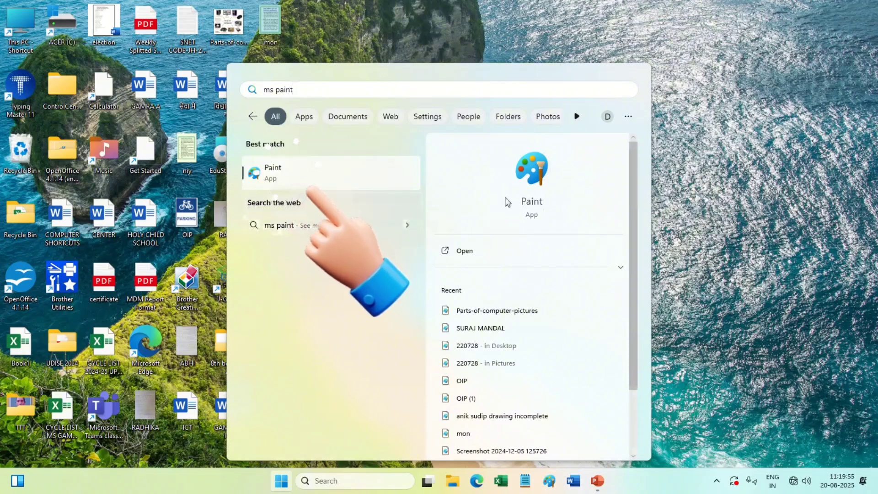
pyautogui.click(281, 168)
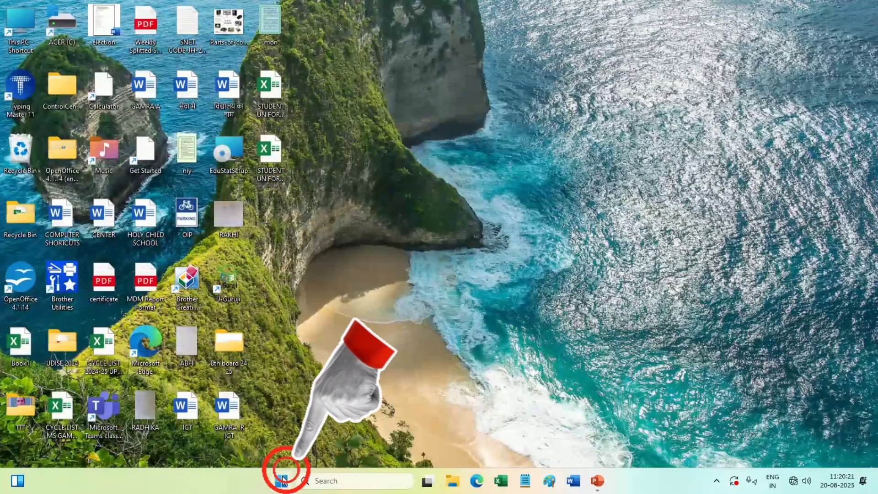
# Find Paint in the alphabetical list of all installed apps and launch it.
pyautogui.click(283, 480)
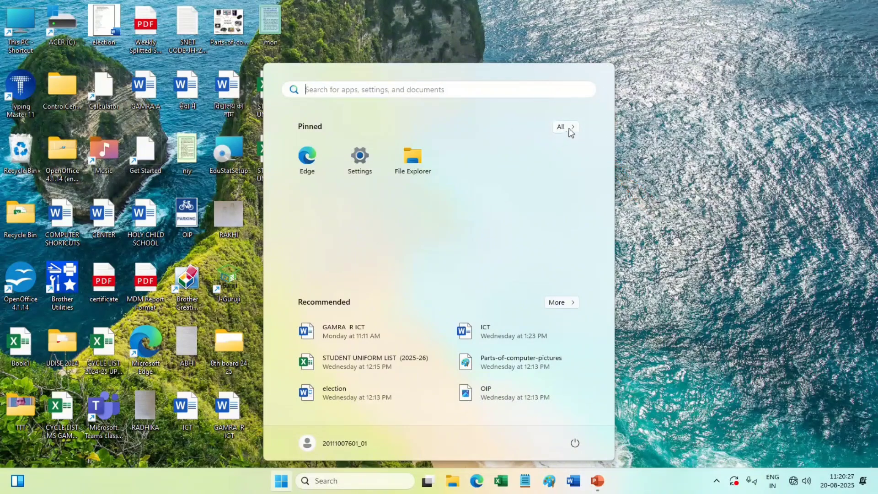
pyautogui.click(569, 128)
pyautogui.scroll(-4, 451, 249)
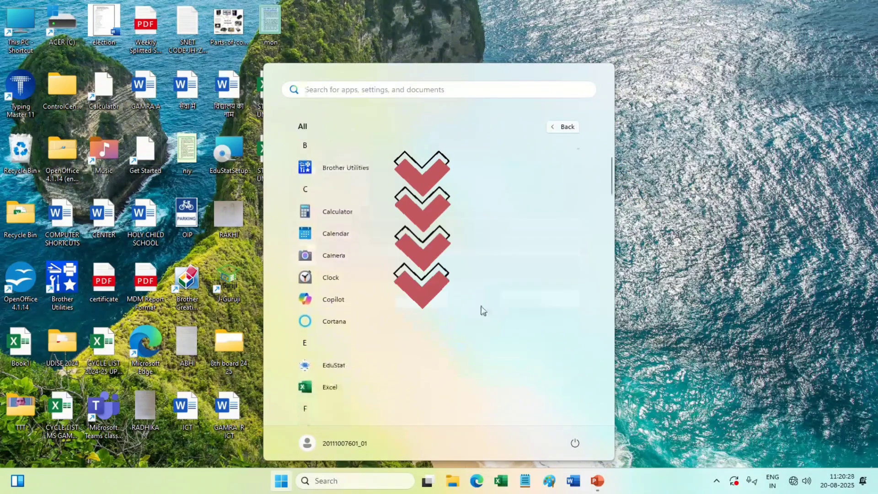
pyautogui.scroll(-10, 378, 388)
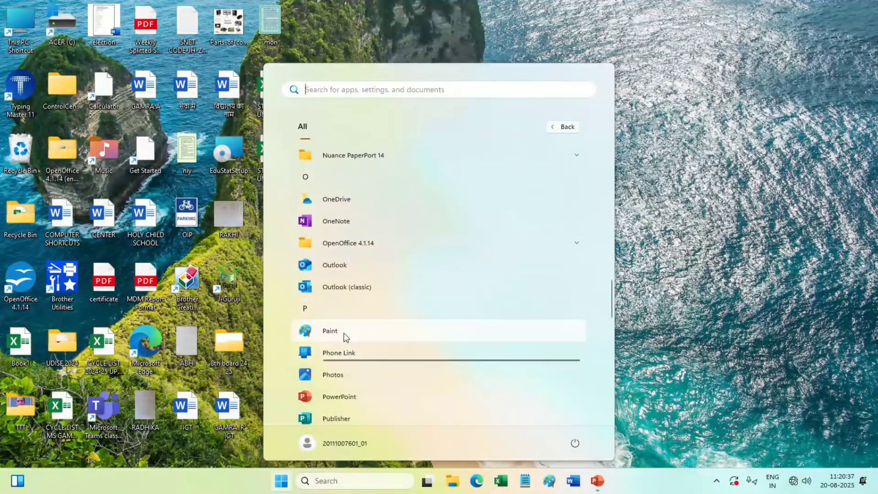
pyautogui.click(343, 334)
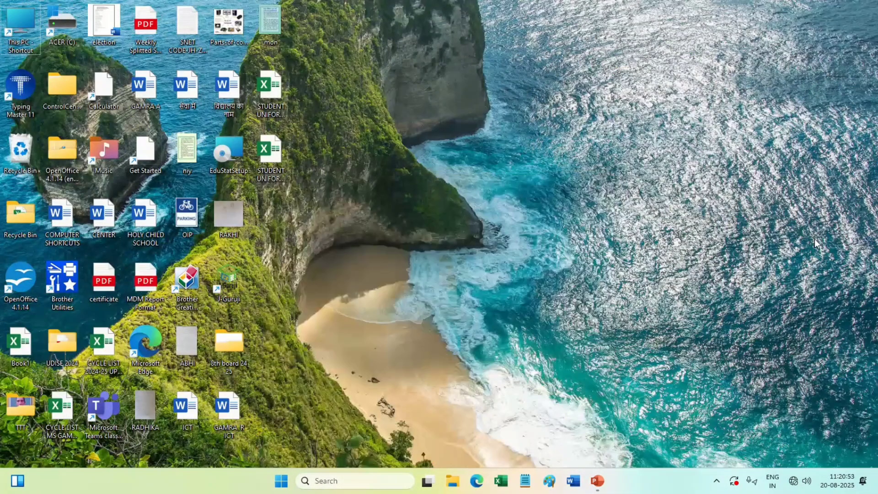
# Launch Paint by executing the command mspaint in the Windows Run dialog.
pyautogui.press('super+r')
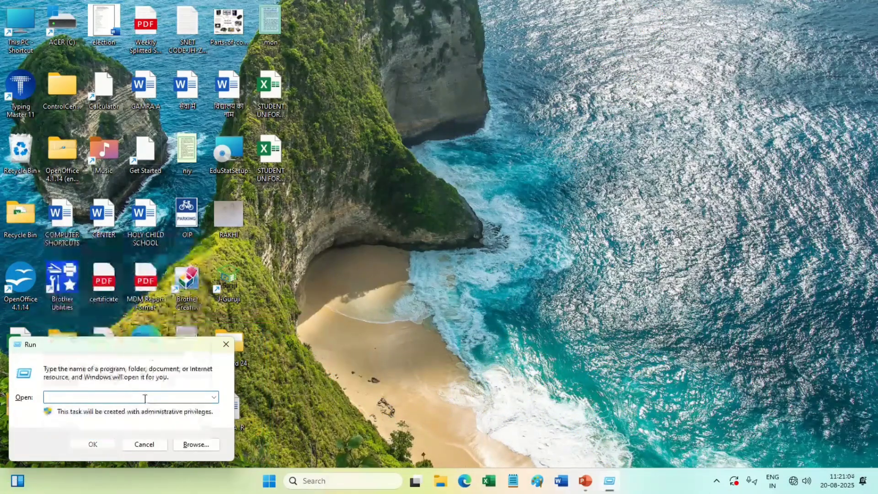
pyautogui.write('mspai')
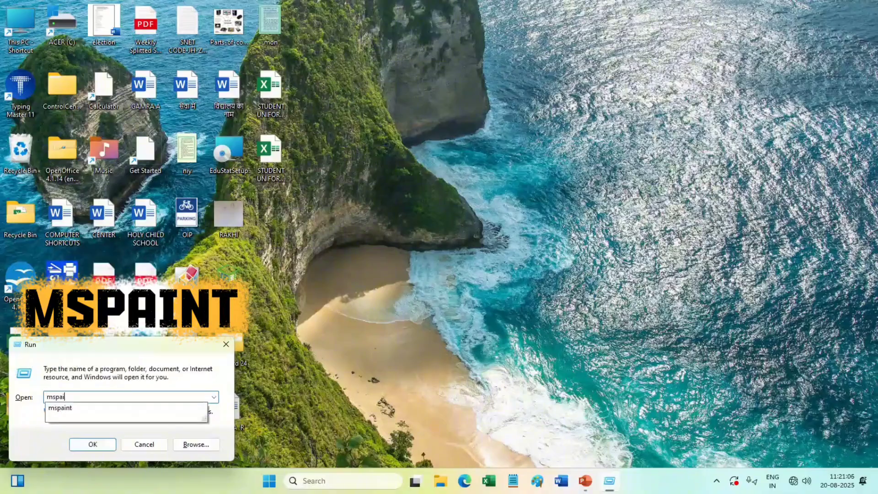
pyautogui.write('nt')
pyautogui.click(93, 444)
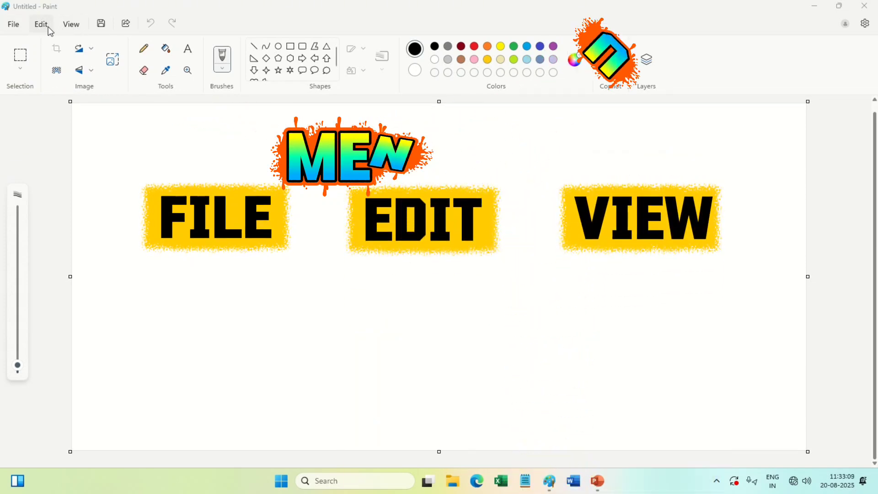
# Start a new blank picture in place of the ellipse drawing.
pyautogui.click(17, 26)
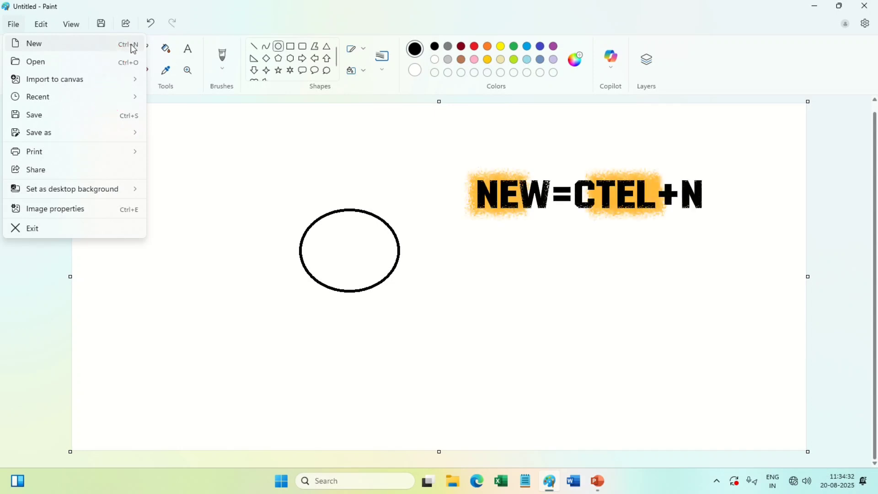
pyautogui.click(85, 46)
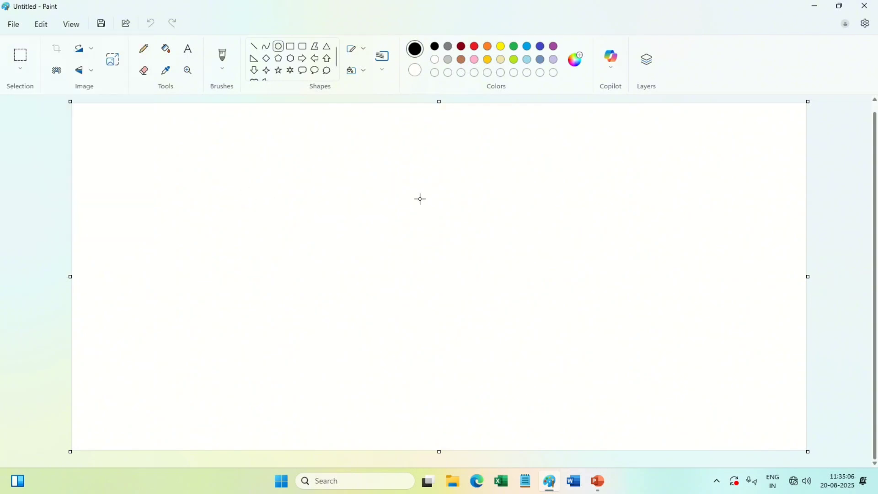
# Open the picture Parts-of-computer-pictures from the Desktop folder.
pyautogui.click(13, 24)
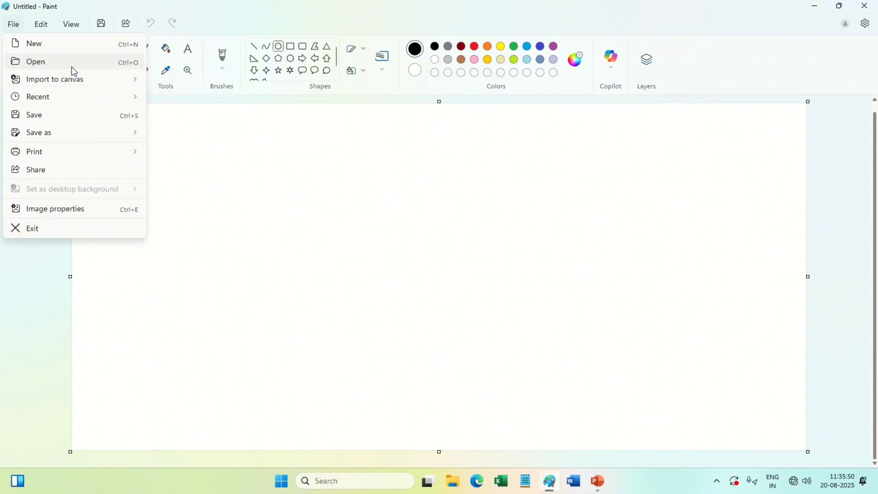
pyautogui.click(71, 66)
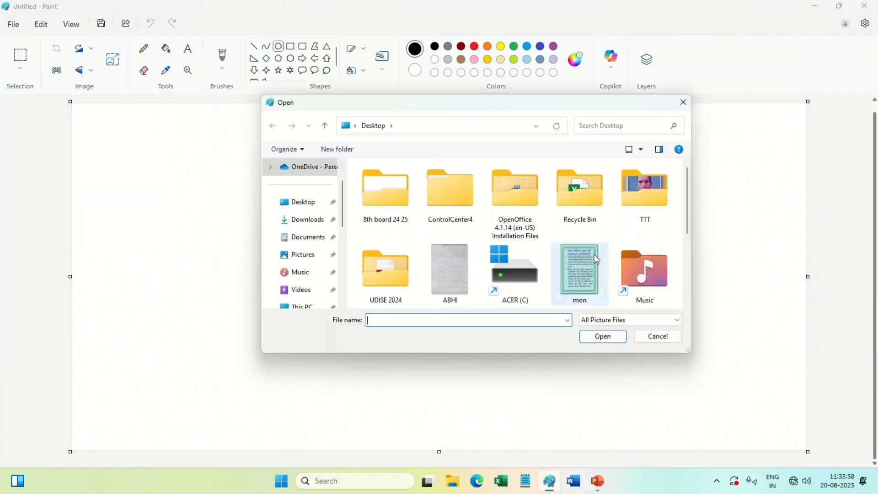
pyautogui.scroll(-3, 602, 254)
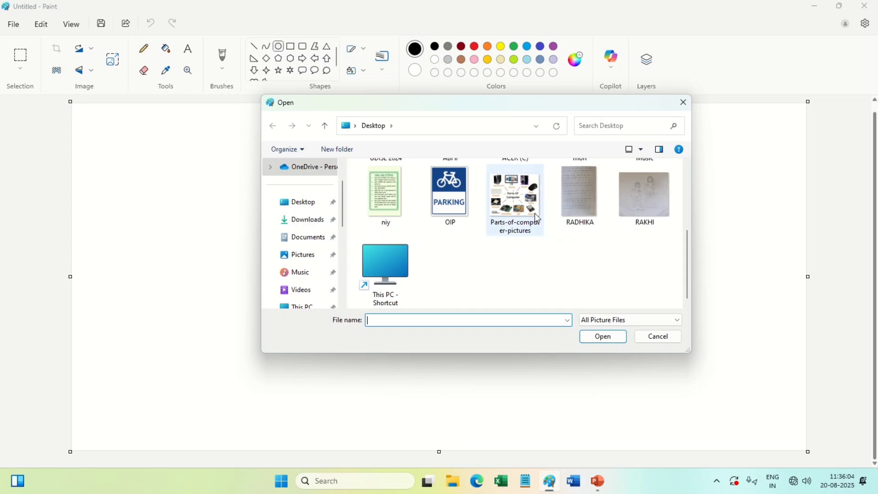
pyautogui.click(521, 202)
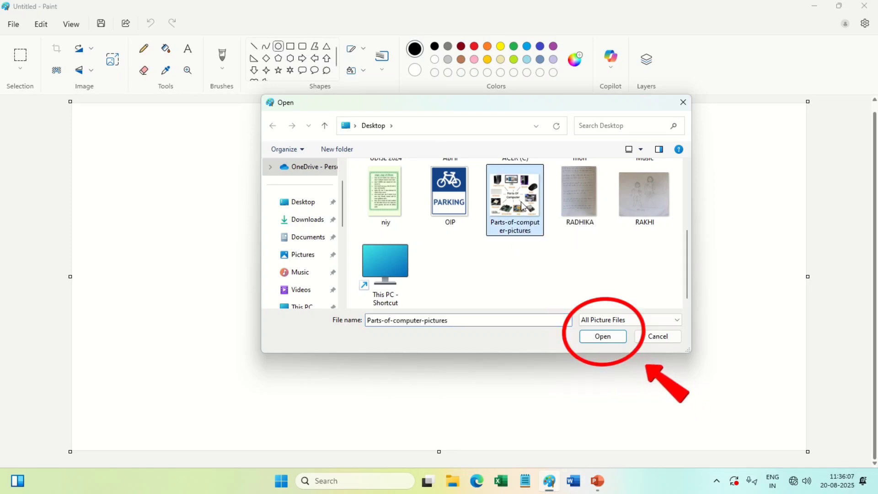
pyautogui.click(608, 338)
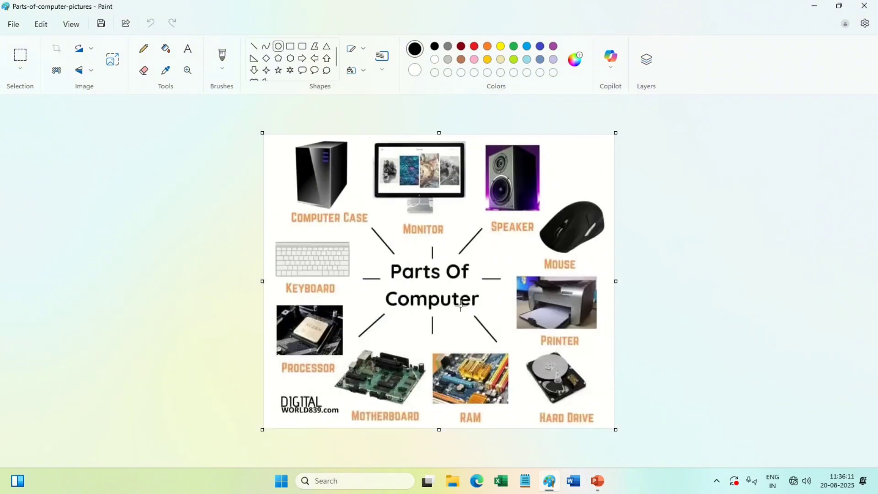
# Import the pizza picture OIP from the Pictures folder onto the canvas and reposition it over the computer parts image.
pyautogui.click(13, 23)
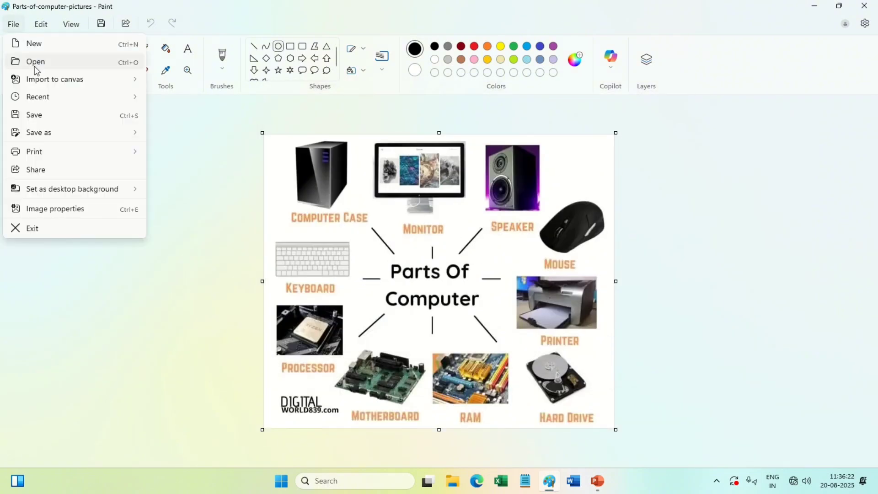
pyautogui.moveTo(46, 81)
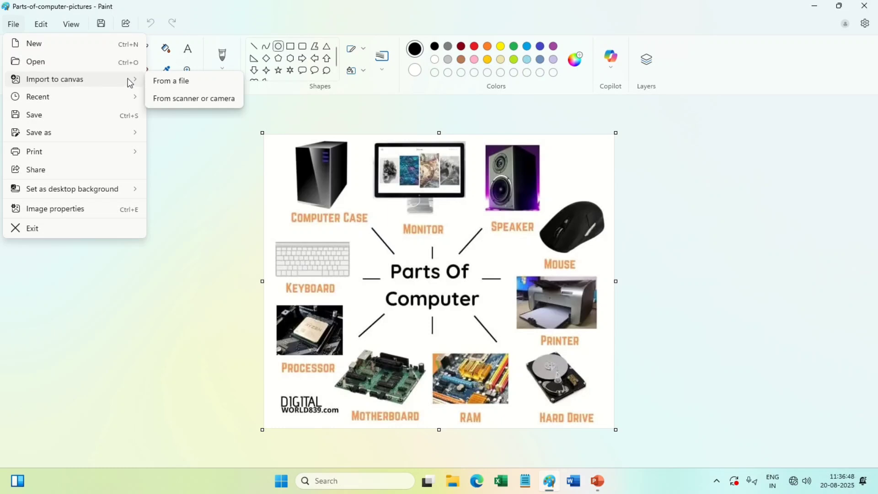
pyautogui.click(170, 81)
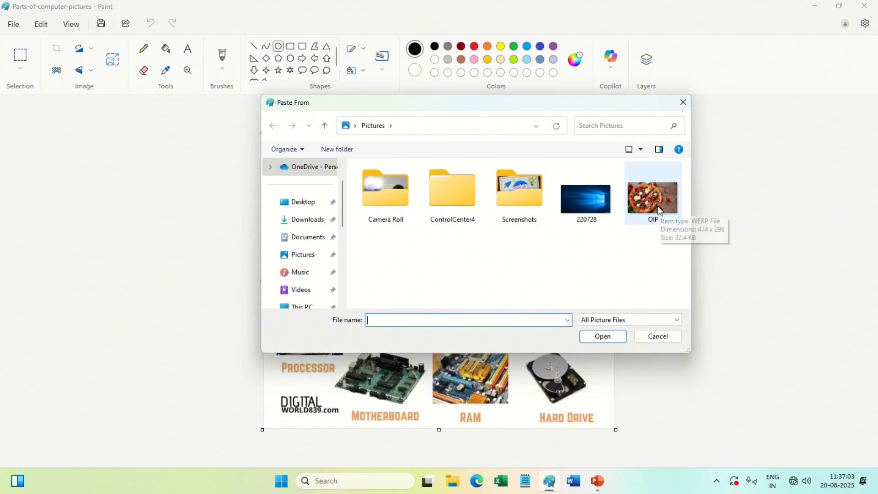
pyautogui.click(658, 207)
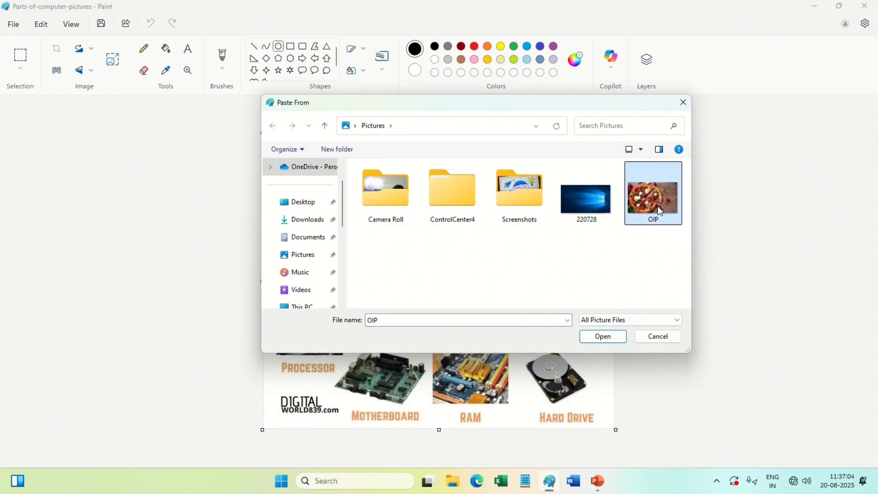
pyautogui.click(602, 336)
pyautogui.moveTo(403, 230); pyautogui.dragTo(445, 310)
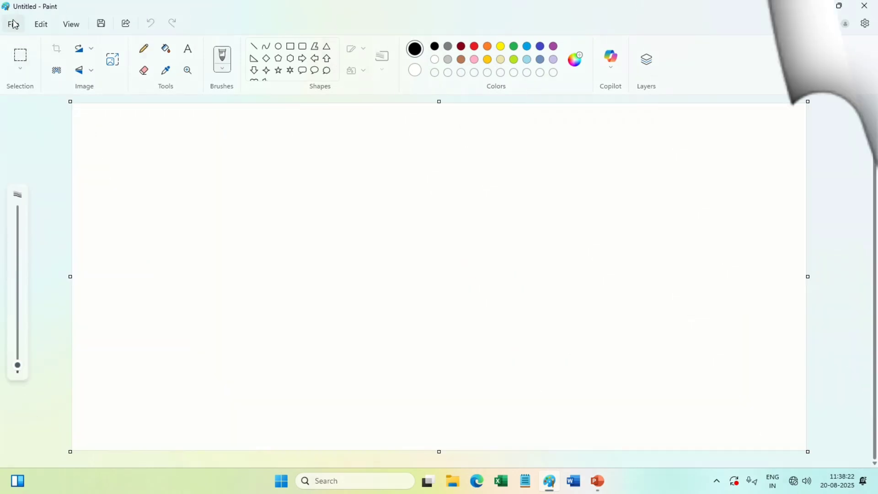
# Review the list of recently opened pictures and return to the blank canvas.
pyautogui.click(13, 24)
pyautogui.moveTo(42, 102)
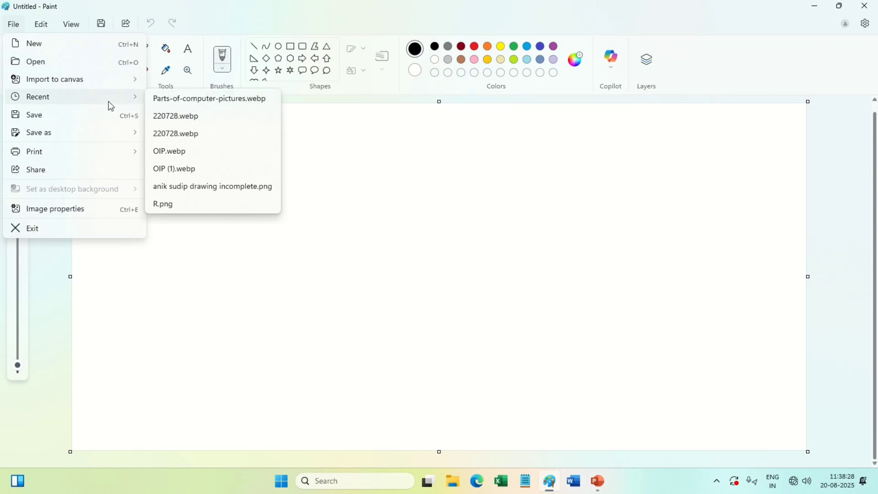
pyautogui.click(192, 107)
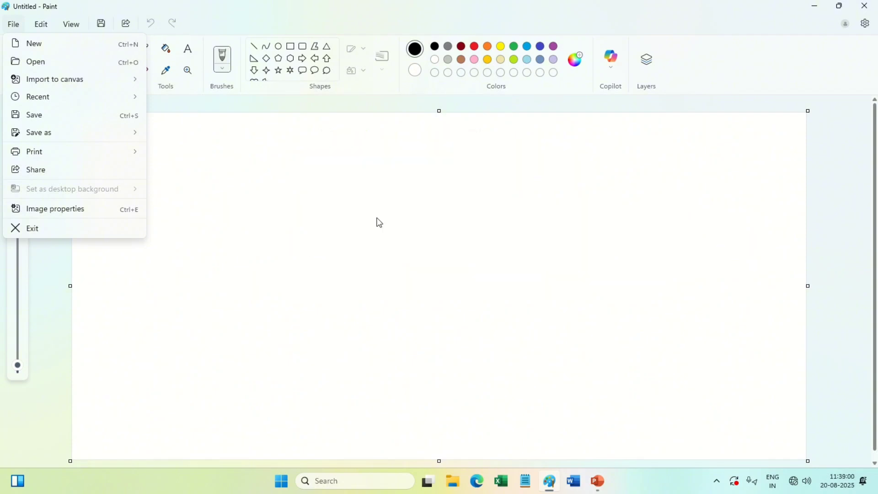
pyautogui.click(379, 222)
# Draw a simple face near the canvas centre with black outlined ovals: a large head, two small eyes and a flat mouth.
pyautogui.click(278, 46)
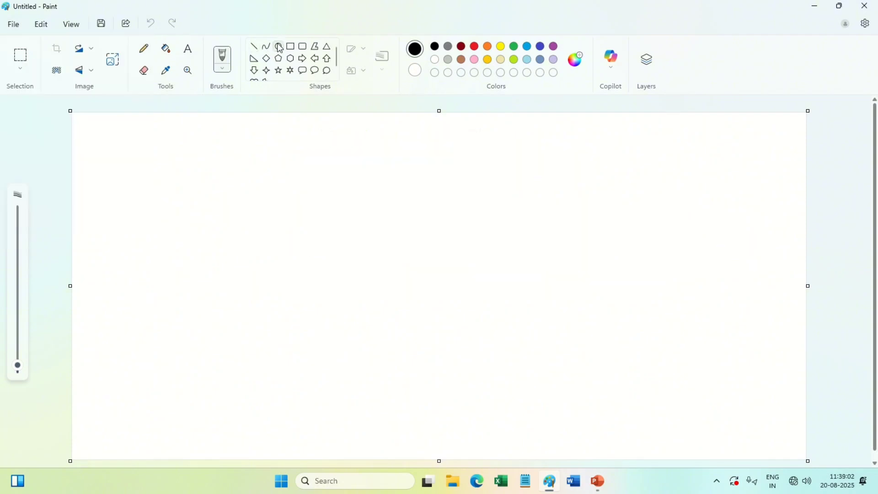
pyautogui.moveTo(313, 203); pyautogui.dragTo(462, 298)
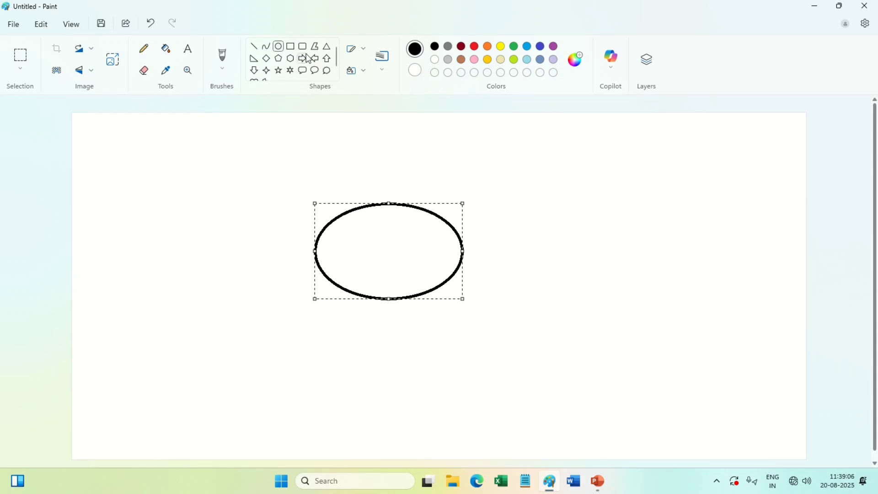
pyautogui.click(279, 46)
pyautogui.moveTo(342, 225); pyautogui.dragTo(445, 246)
pyautogui.moveTo(369, 263); pyautogui.dragTo(418, 275)
# Save the face drawing in the Downloads folder as a PNG file named "ms paint".
pyautogui.click(14, 24)
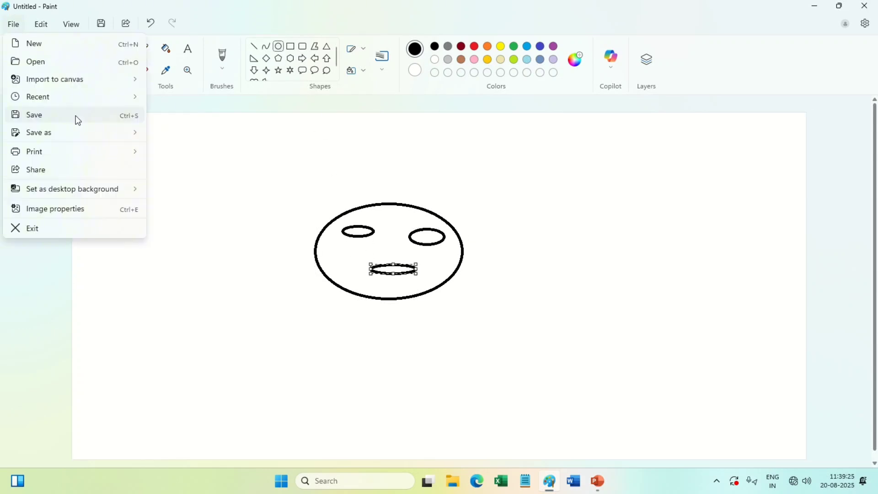
pyautogui.click(77, 120)
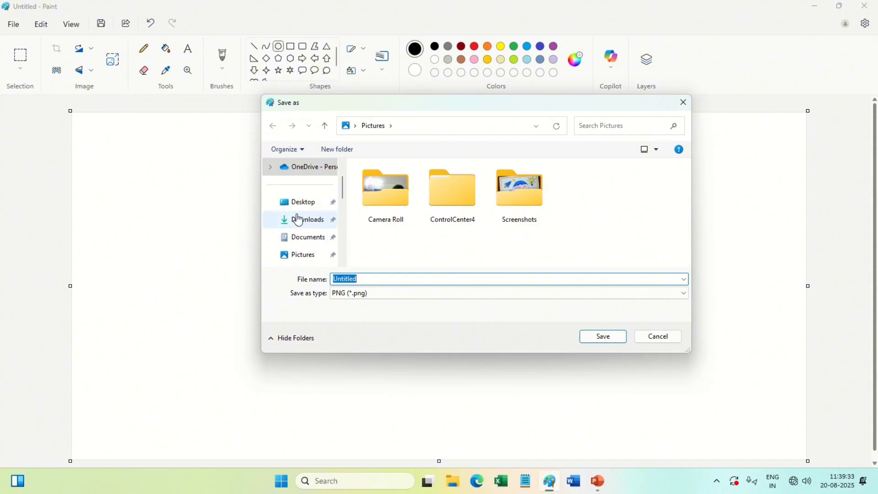
pyautogui.click(304, 226)
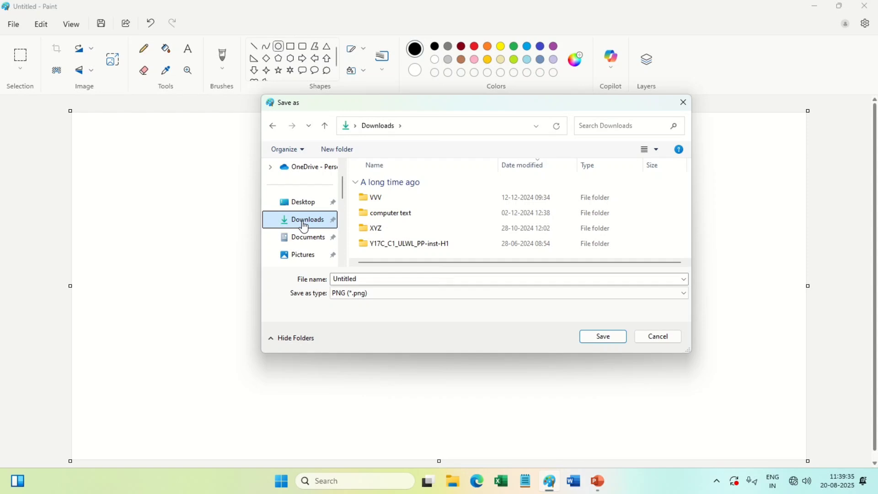
pyautogui.doubleClick(371, 278)
pyautogui.write('m')
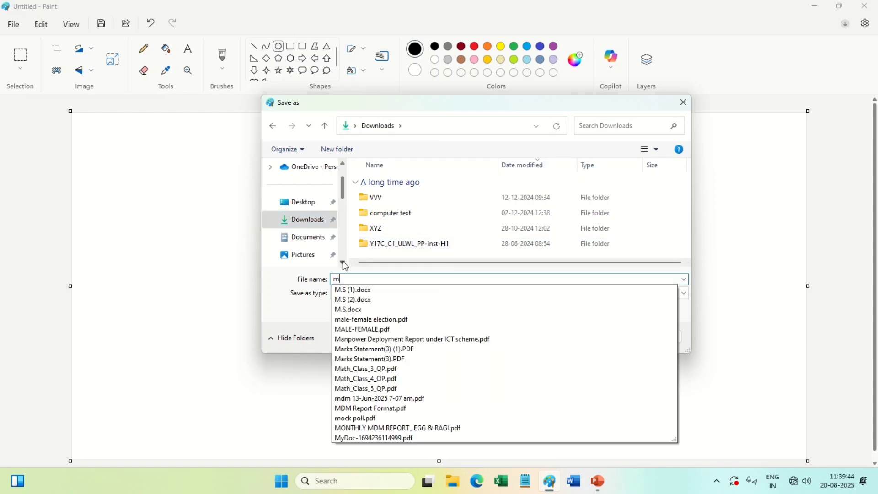
pyautogui.write('s paint')
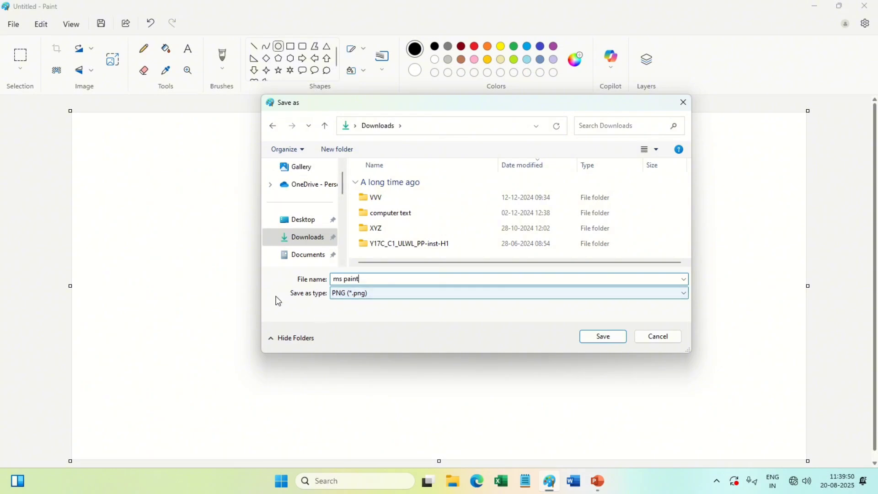
pyautogui.click(373, 295)
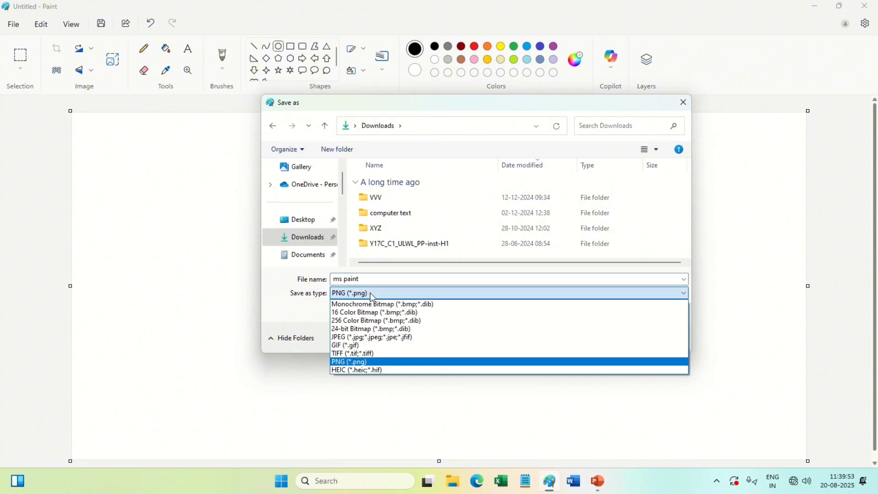
pyautogui.click(341, 363)
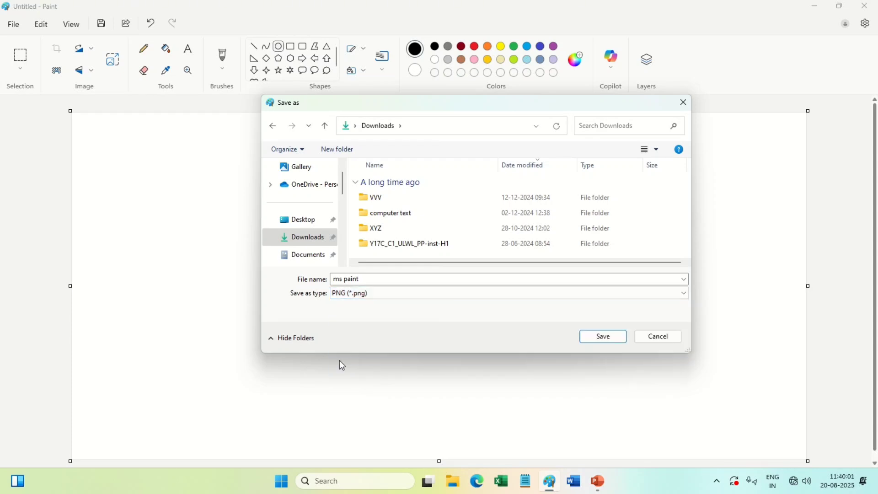
pyautogui.click(603, 338)
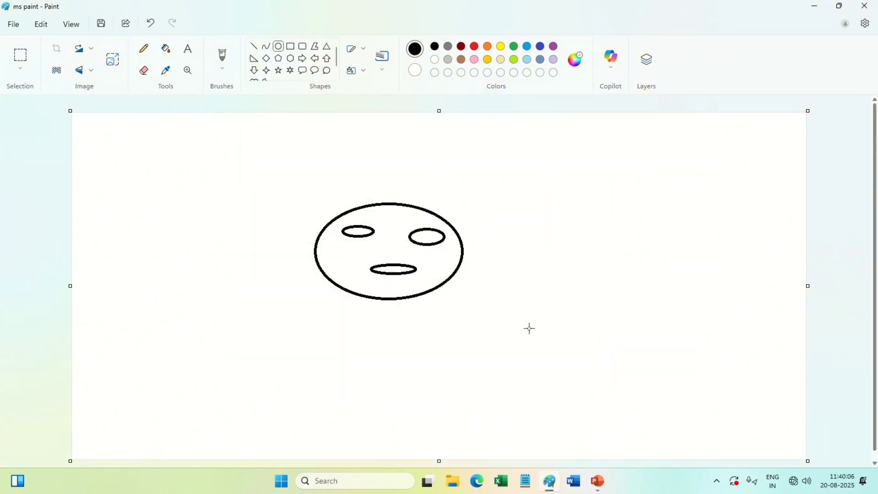
# Review the file commands for saving in another format and the print options: print, page setup and print preview.
pyautogui.click(14, 24)
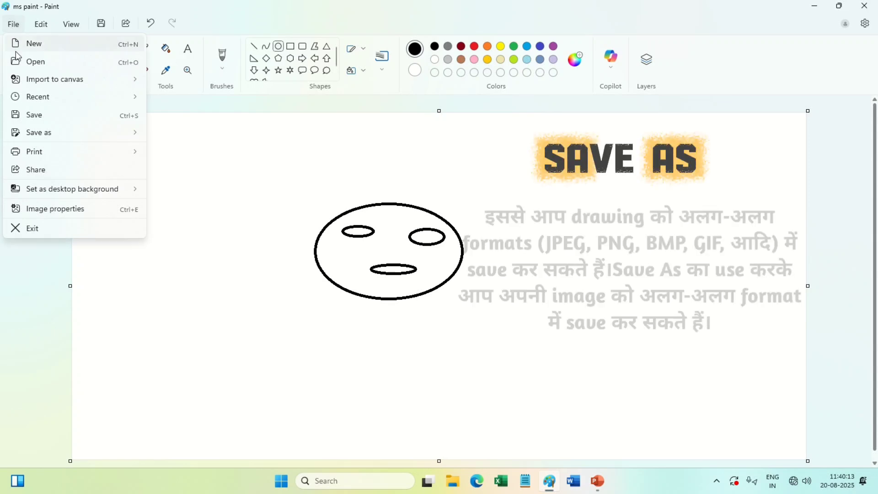
pyautogui.moveTo(29, 134)
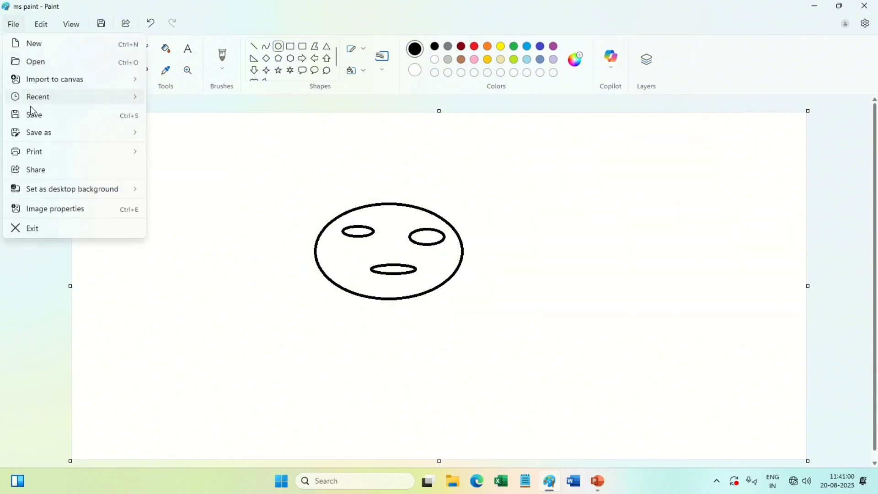
pyautogui.moveTo(76, 160)
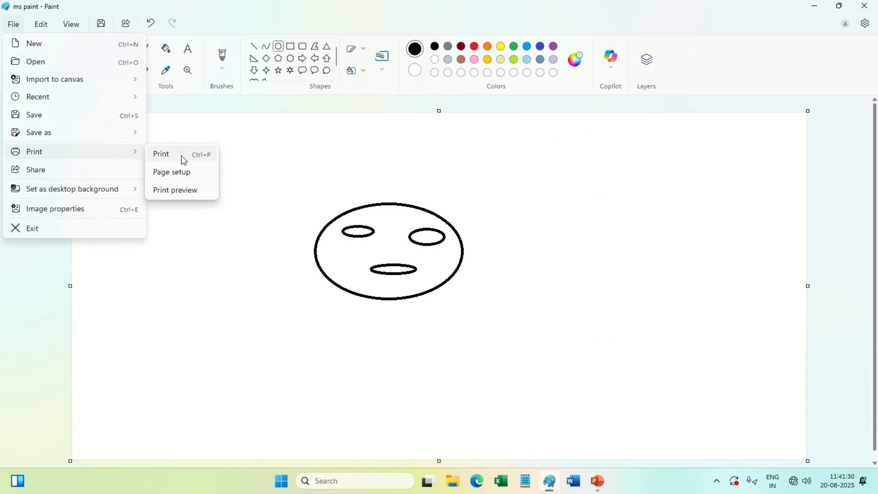
pyautogui.click(184, 160)
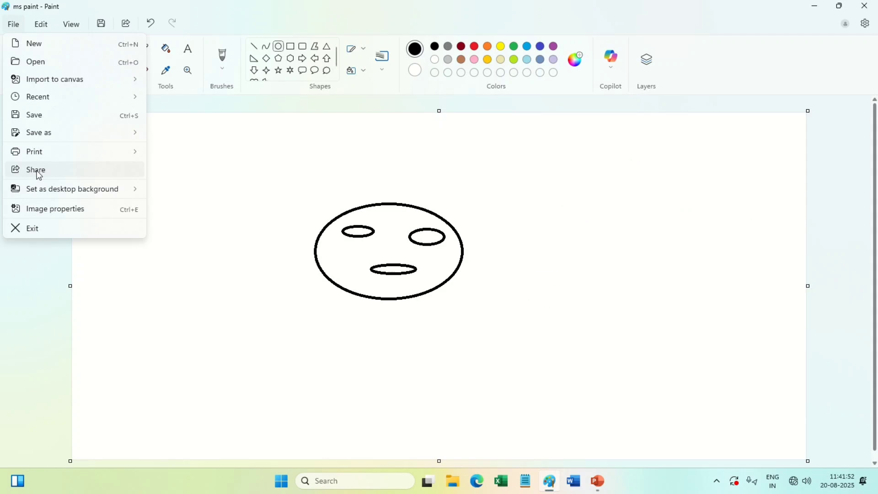
# Check the image properties with pixels as the unit, accept them, and exit the program.
pyautogui.moveTo(76, 195)
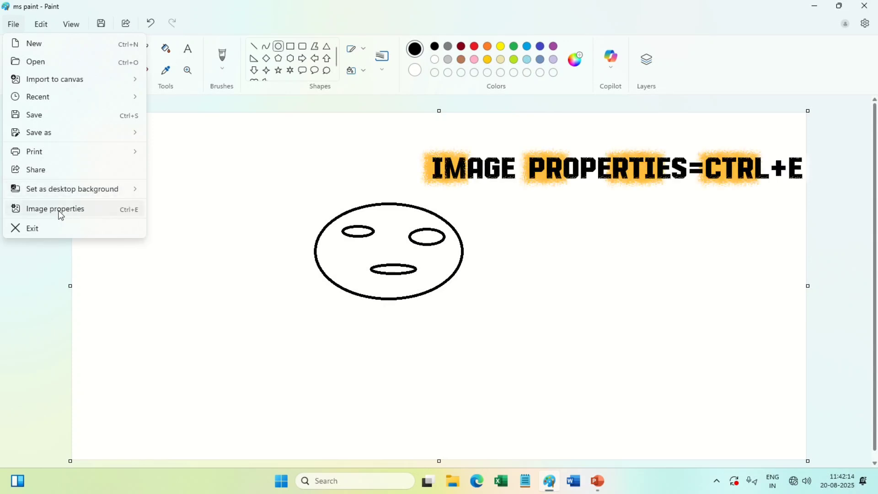
pyautogui.click(131, 215)
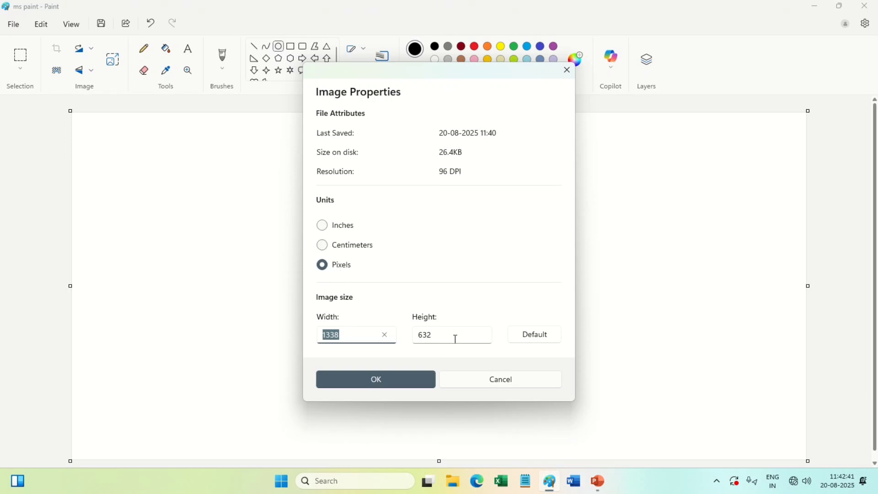
pyautogui.click(394, 380)
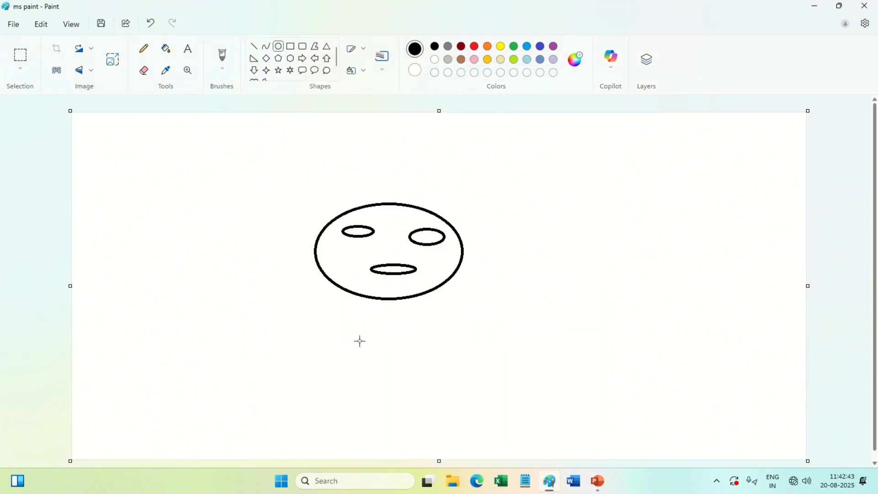
pyautogui.click(13, 24)
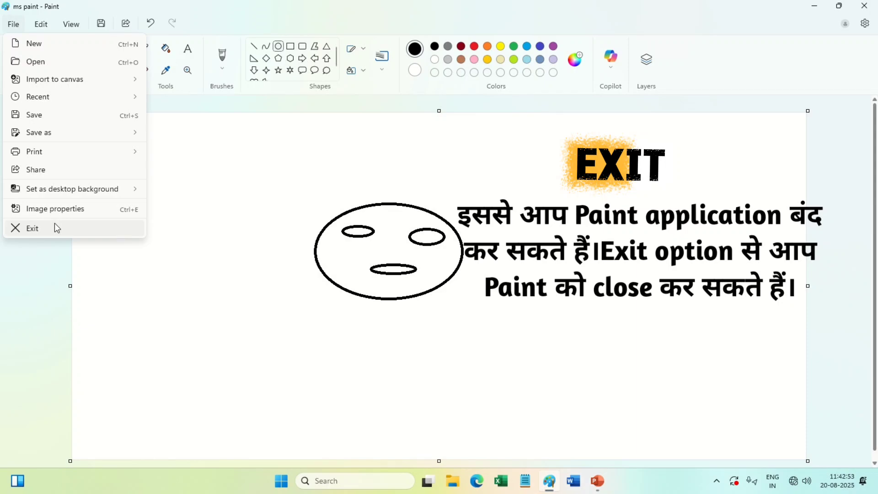
pyautogui.click(56, 227)
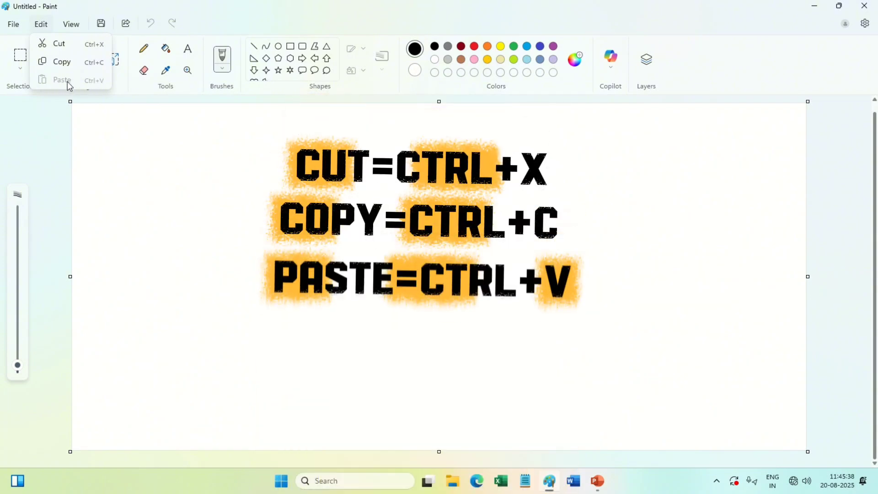
# Draw a black outlined oval inside the rectangle near the canvas centre and apply the Cut command.
pyautogui.click(42, 25)
pyautogui.click(45, 27)
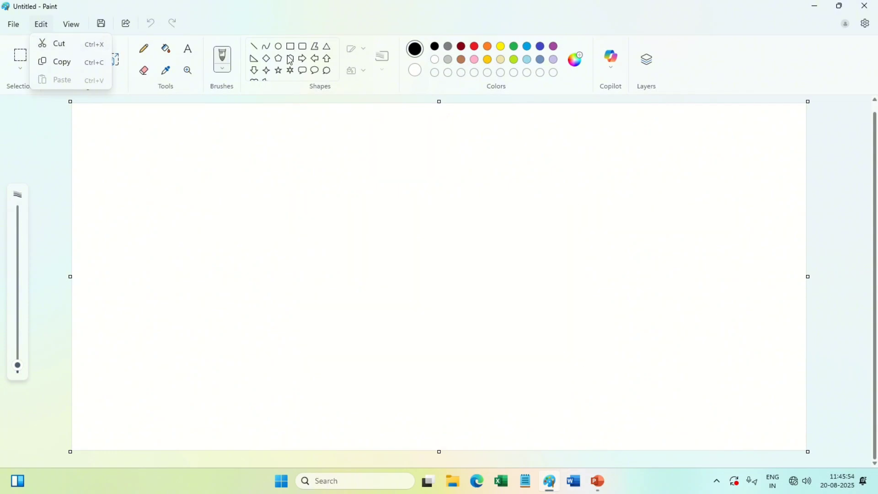
pyautogui.click(260, 172)
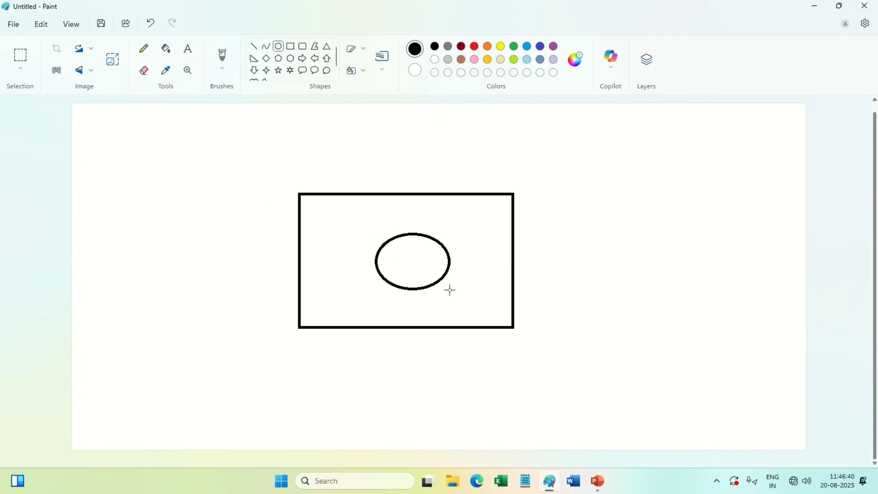
pyautogui.moveTo(450, 290); pyautogui.dragTo(454, 298)
pyautogui.click(41, 25)
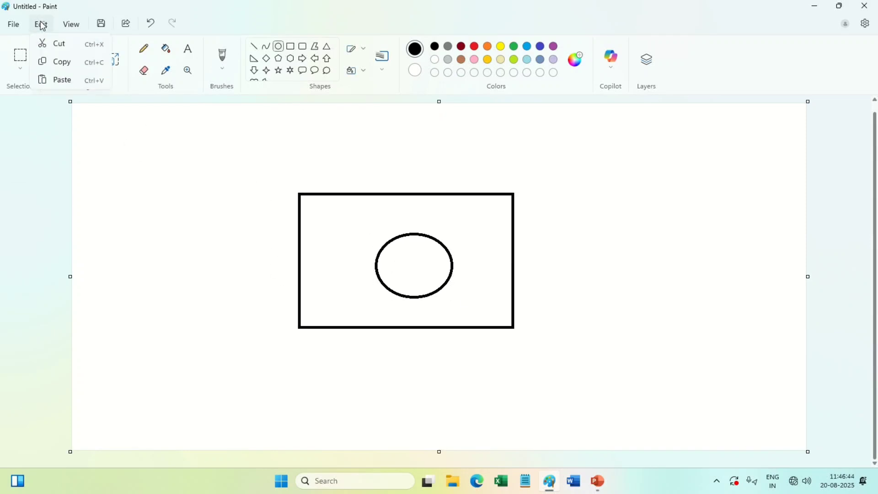
pyautogui.click(79, 44)
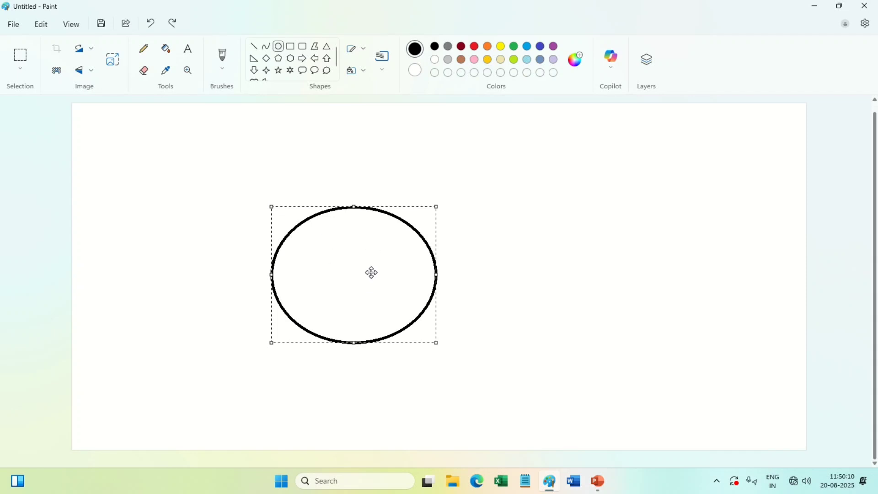
# Enclose the large black oval in a rectangular selection and copy it.
pyautogui.click(550, 251)
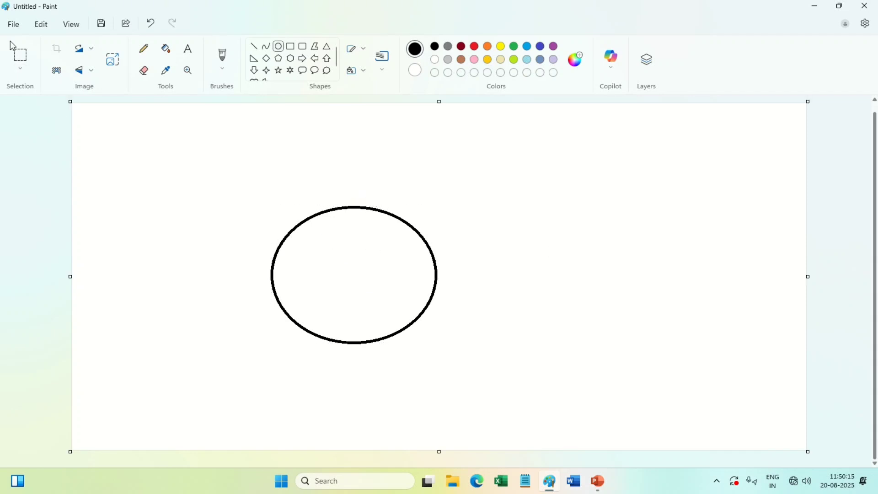
pyautogui.click(27, 63)
pyautogui.moveTo(241, 185); pyautogui.dragTo(496, 399)
pyautogui.click(44, 26)
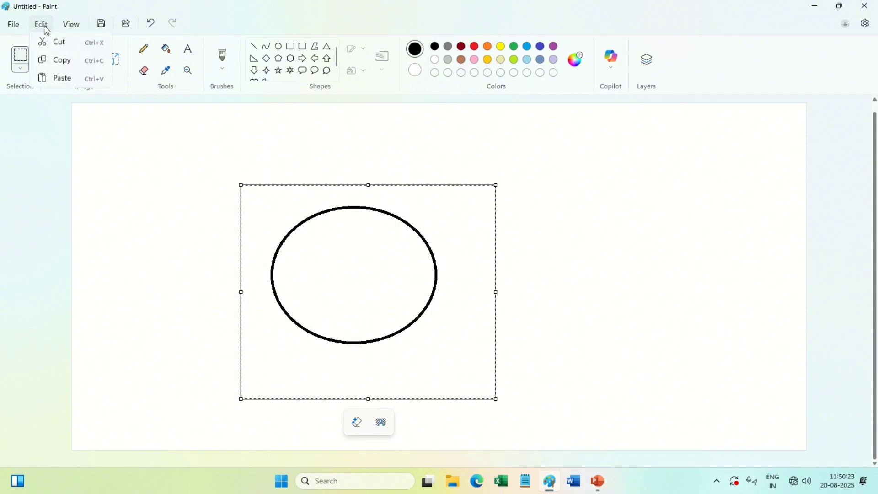
pyautogui.click(64, 65)
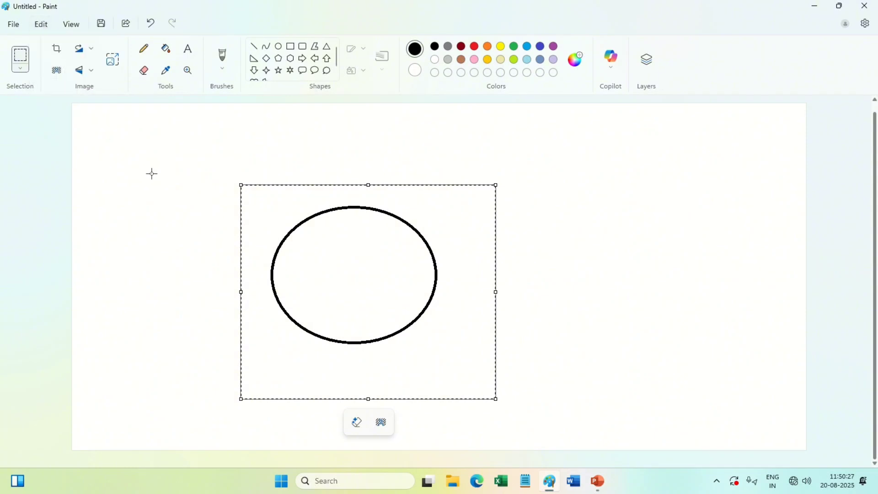
# Paste the copied oval and place it beside the original, on the right half of the canvas.
pyautogui.click(45, 26)
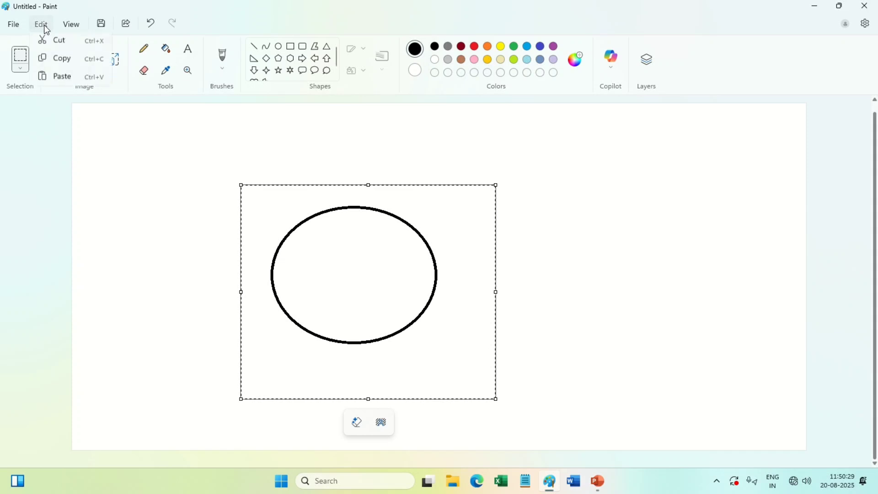
pyautogui.click(68, 81)
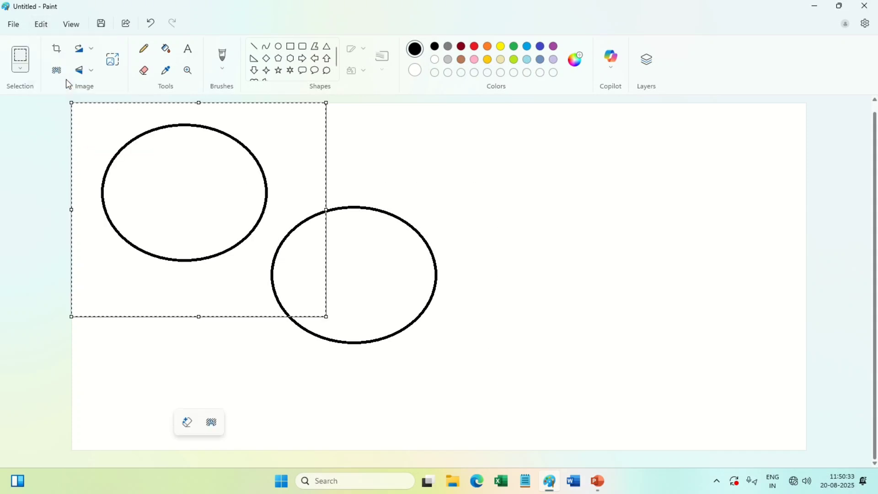
pyautogui.moveTo(169, 187); pyautogui.dragTo(605, 275)
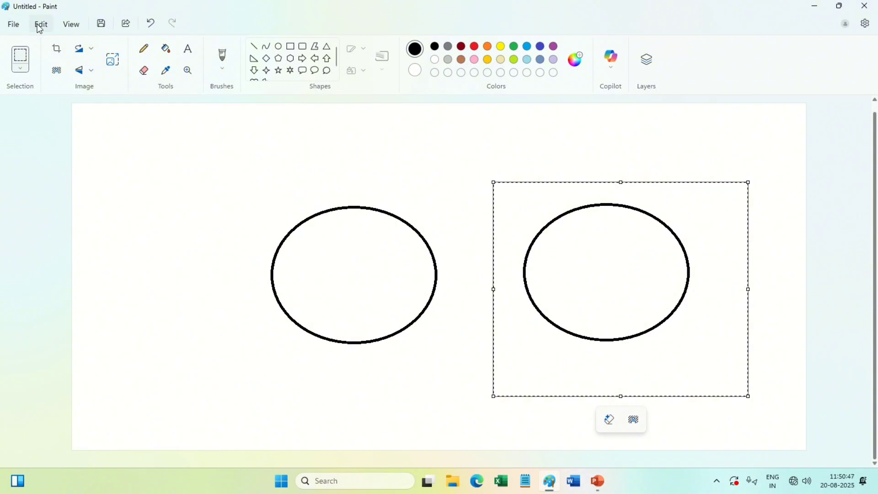
pyautogui.click(40, 26)
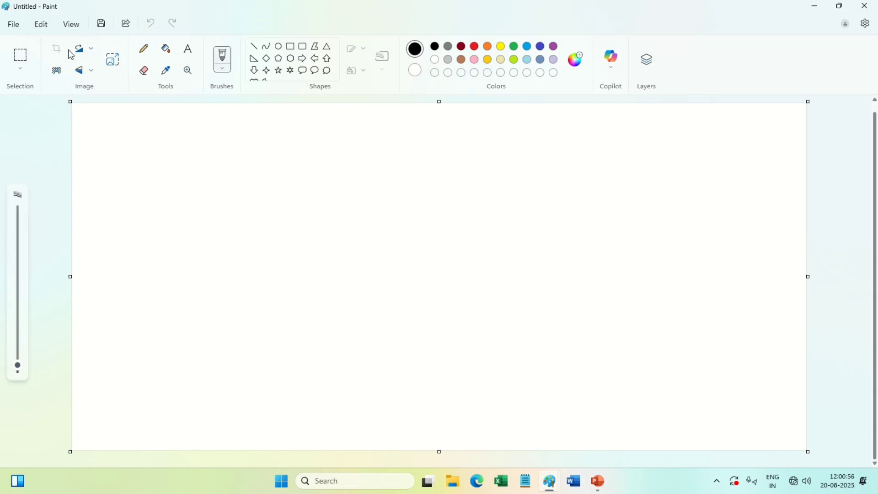
# Review the zoom options and draw a nearly horizontal black line across the middle of the blank canvas's upper half.
pyautogui.click(72, 25)
pyautogui.moveTo(93, 51)
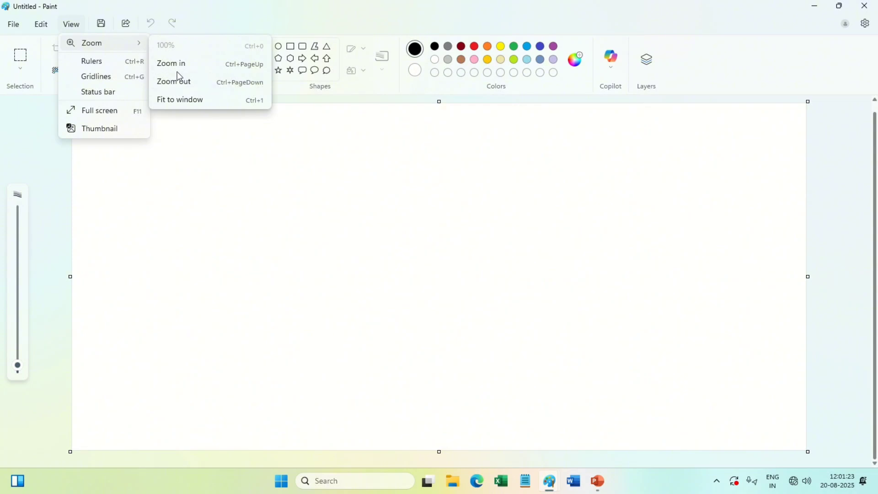
pyautogui.click(205, 127)
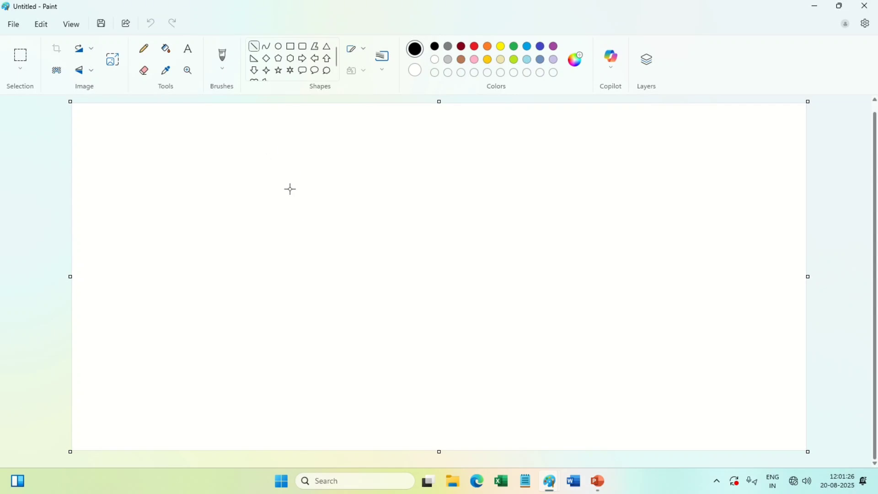
pyautogui.moveTo(297, 218)
pyautogui.mouseDown()
pyautogui.moveTo(398, 240)
pyautogui.moveTo(489, 207)
pyautogui.moveTo(496, 215)
pyautogui.mouseUp()
# Zoom in on the line drawing by one level, and zoom out to below 100%.
pyautogui.click(72, 25)
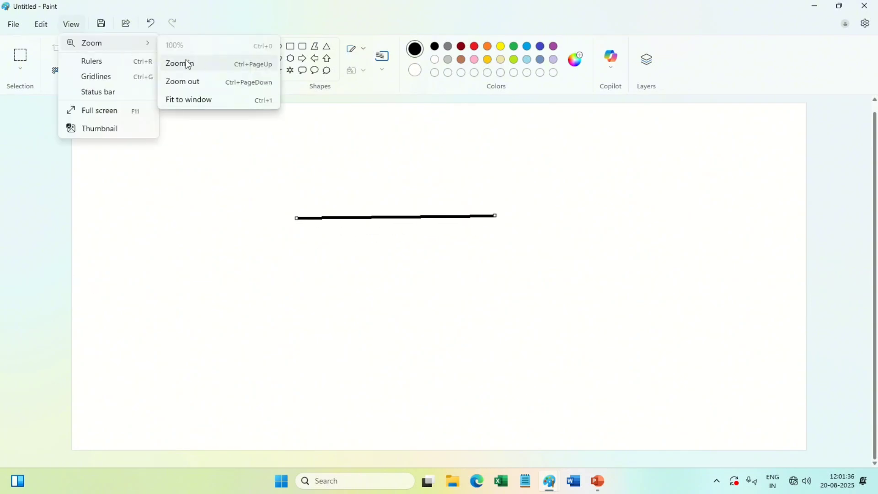
pyautogui.click(199, 65)
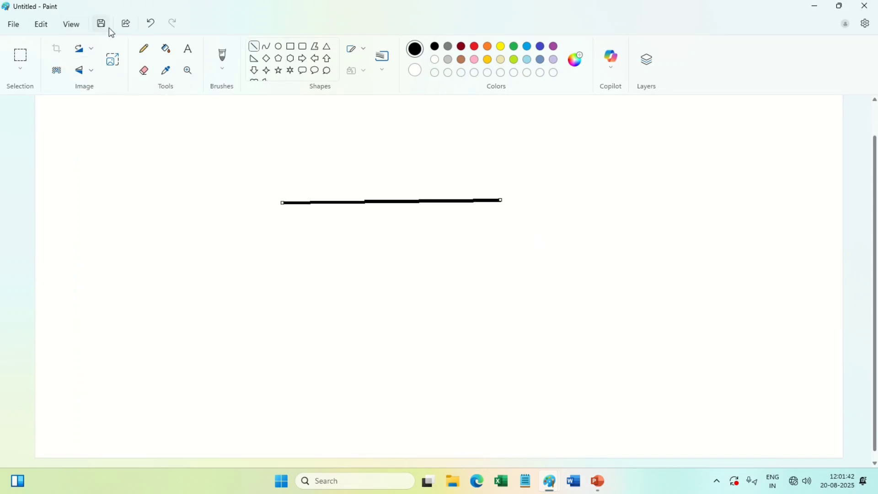
pyautogui.click(78, 24)
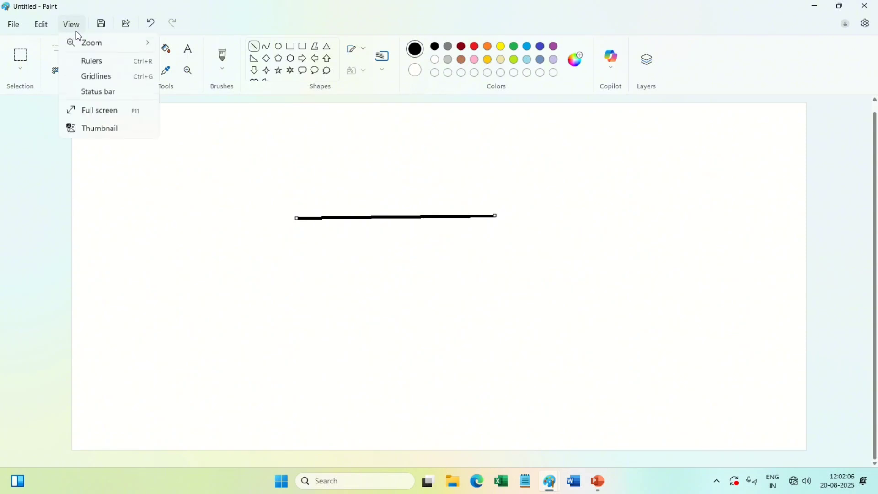
pyautogui.moveTo(135, 48)
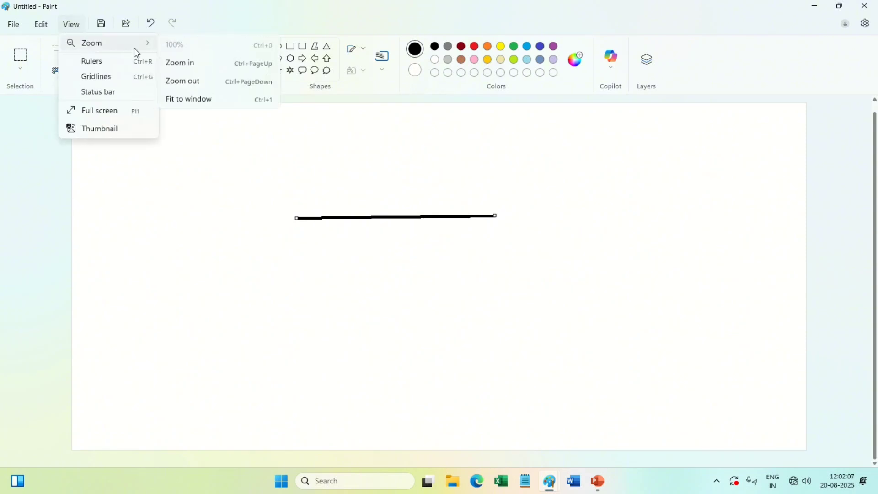
pyautogui.click(218, 90)
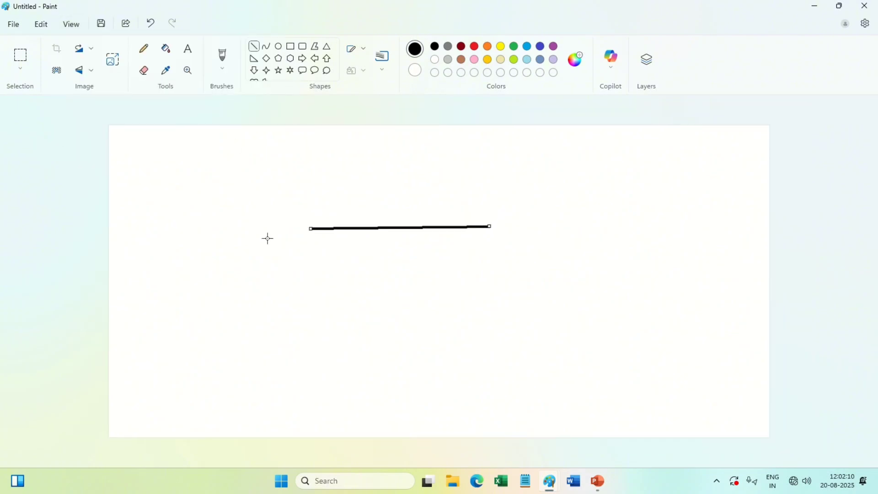
# Fit the canvas to the window and turn on the rulers.
pyautogui.click(73, 30)
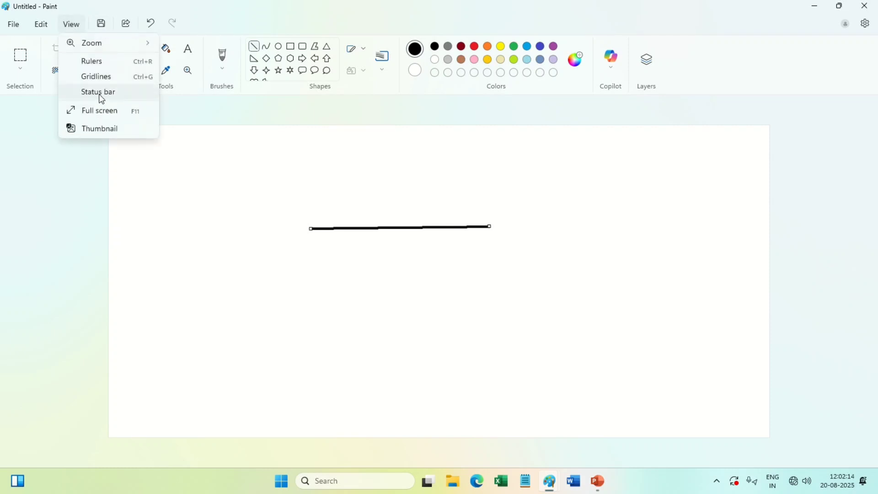
pyautogui.moveTo(103, 46)
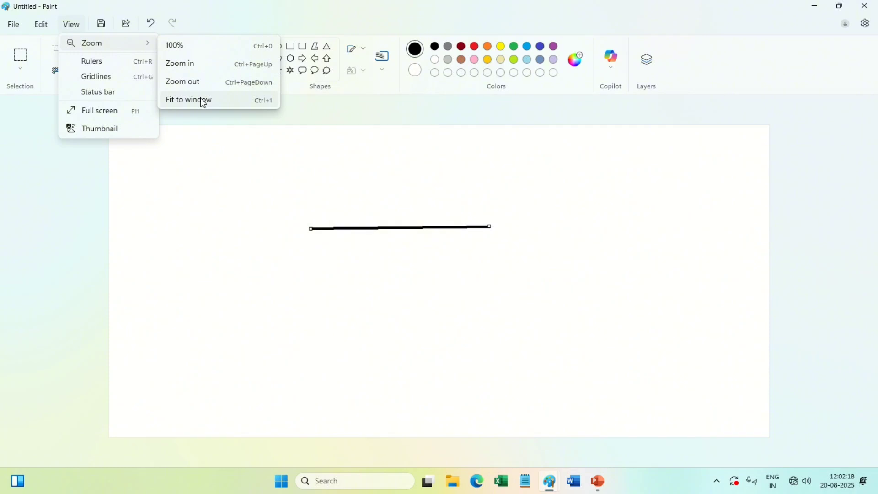
pyautogui.click(243, 100)
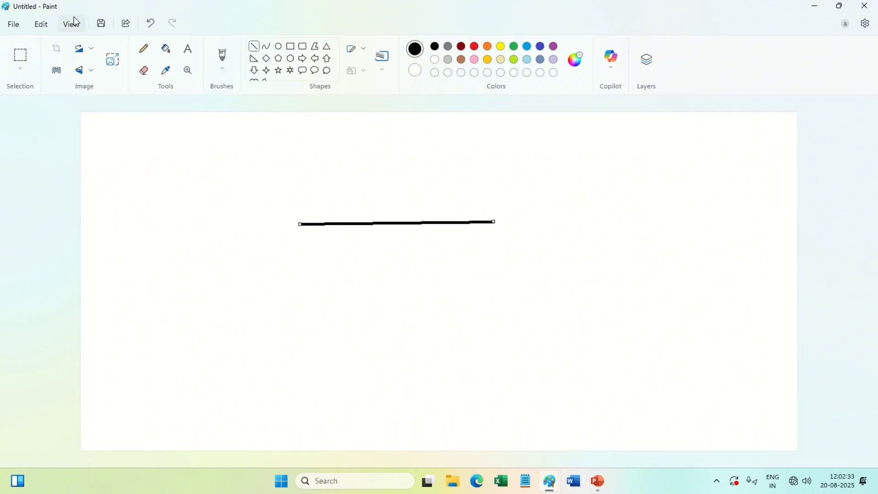
pyautogui.click(73, 25)
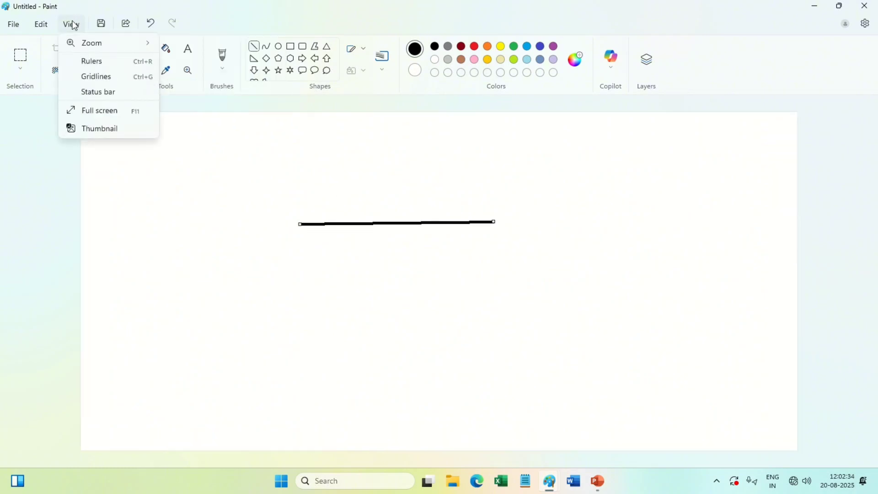
pyautogui.click(113, 65)
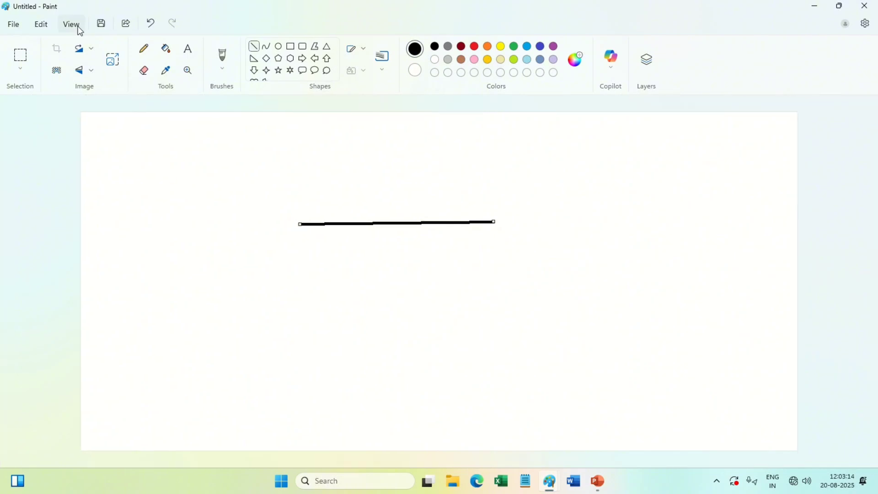
# Turn on the gridlines and draw a large black outlined oval over the centre of the canvas, overlapping the line.
pyautogui.click(78, 27)
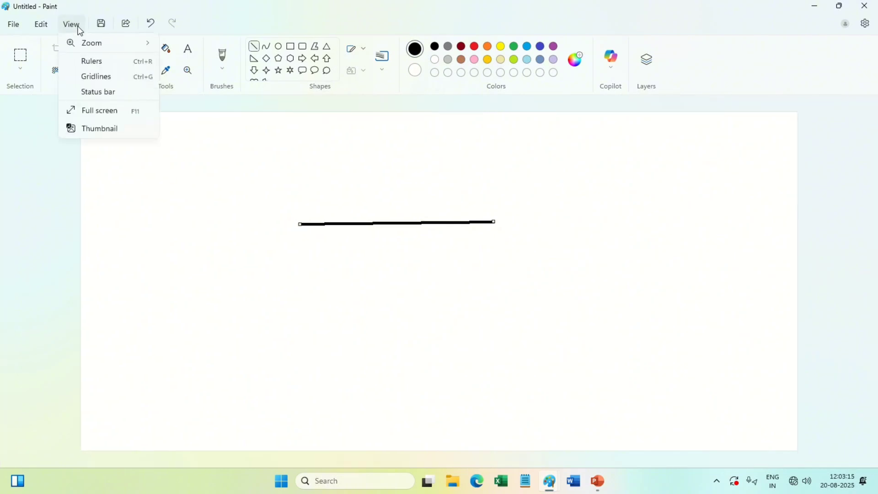
pyautogui.click(99, 81)
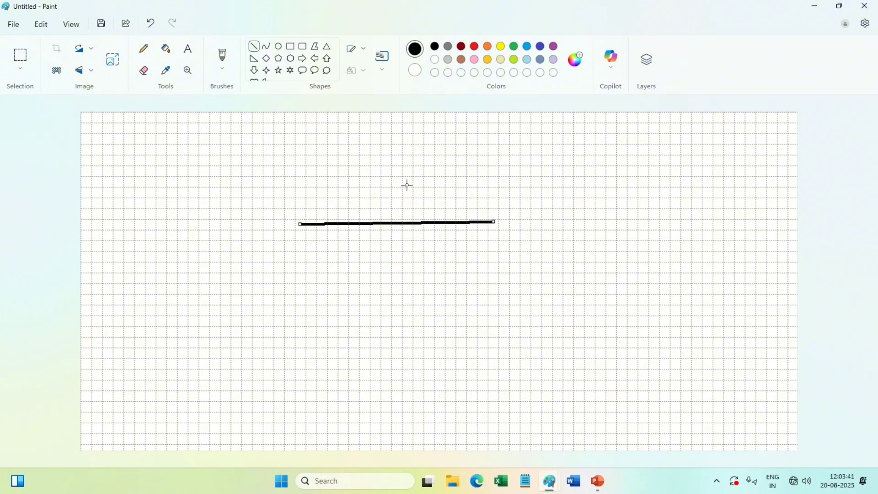
pyautogui.click(279, 49)
pyautogui.moveTo(316, 177); pyautogui.dragTo(588, 357)
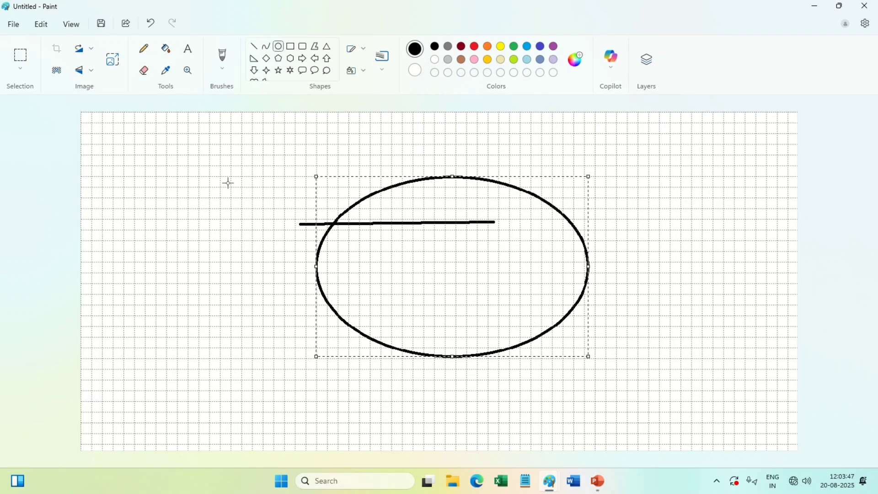
# Turn off the gridlines on the canvas and check the status bar option.
pyautogui.click(70, 25)
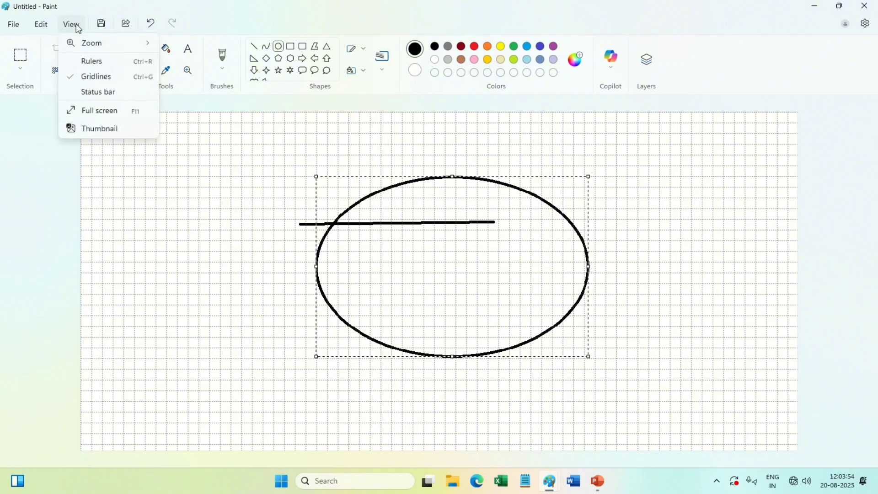
pyautogui.click(80, 78)
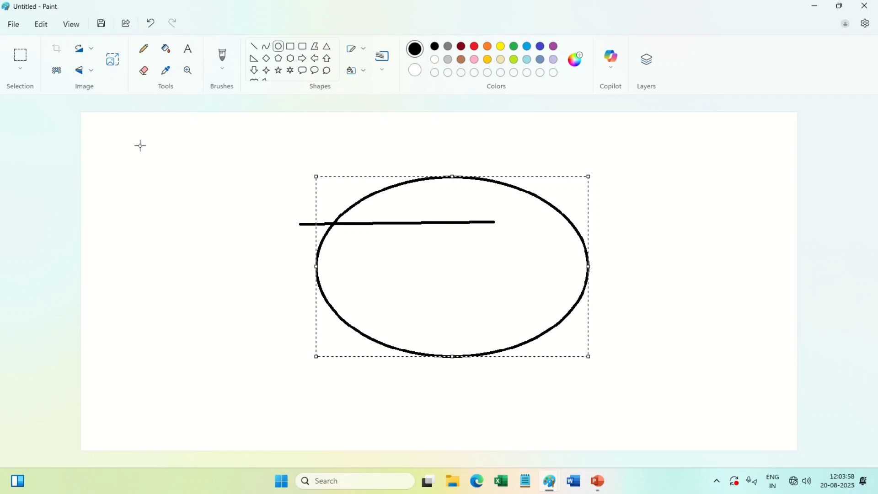
pyautogui.click(72, 24)
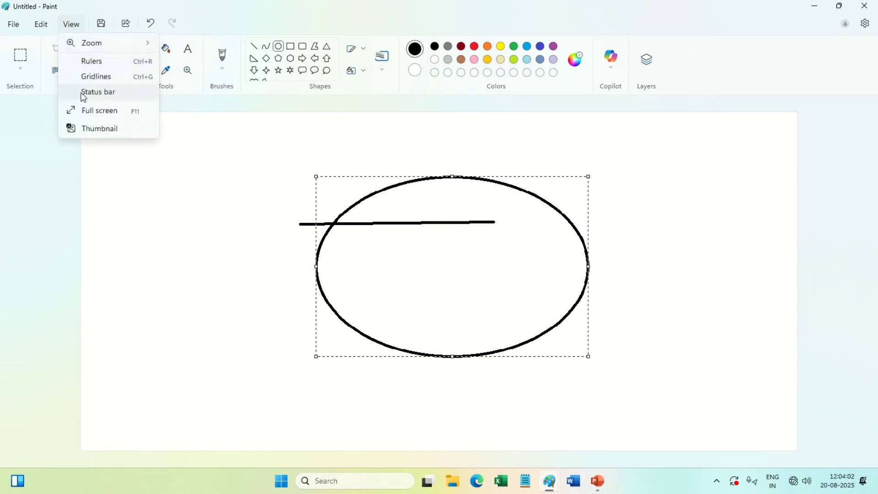
pyautogui.click(105, 98)
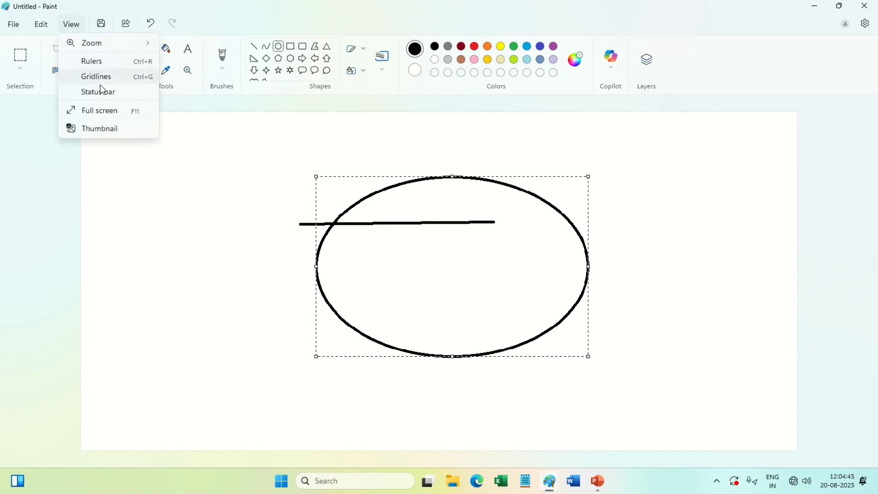
# View the drawing in full screen, return to the normal window, and show and close the thumbnail preview.
pyautogui.click(113, 113)
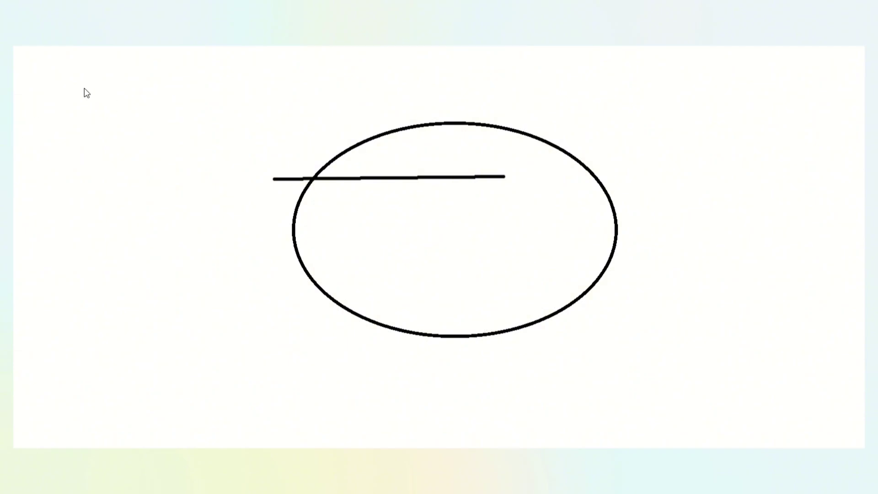
pyautogui.click(203, 162)
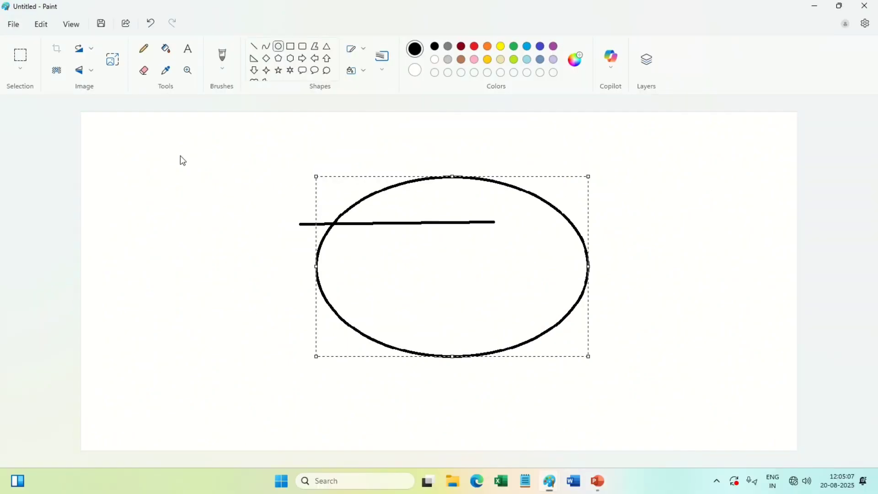
pyautogui.click(71, 24)
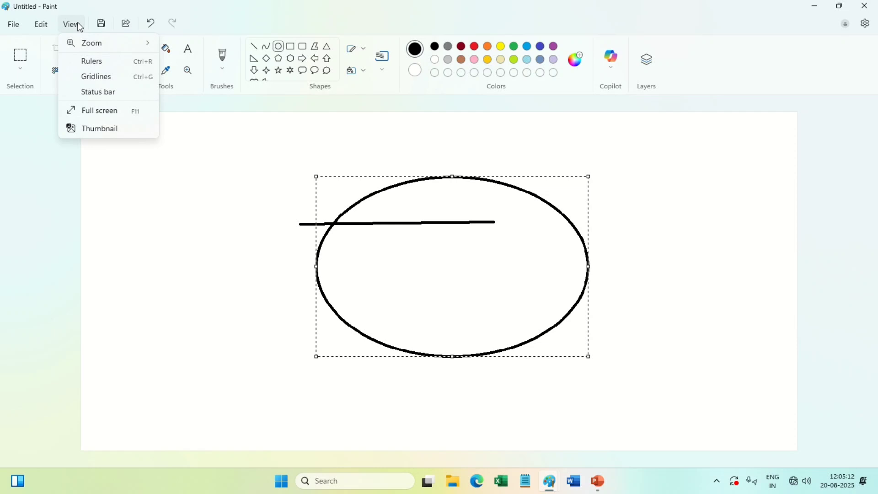
pyautogui.click(113, 129)
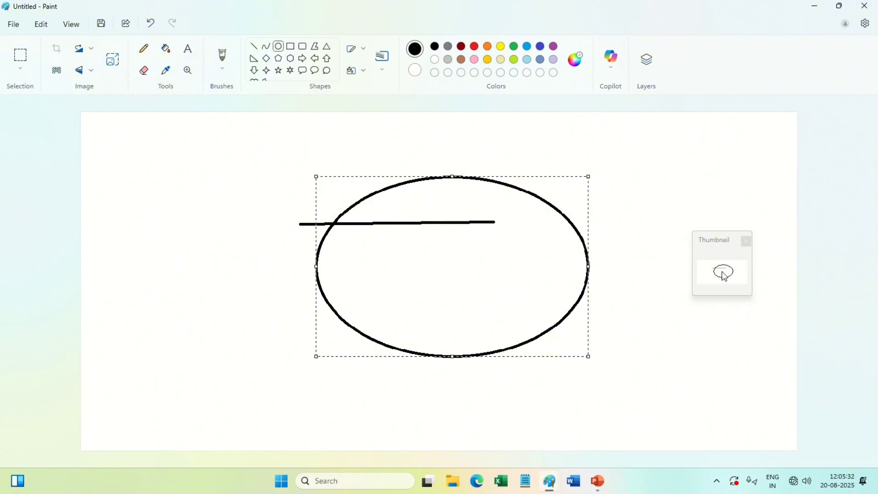
pyautogui.click(745, 242)
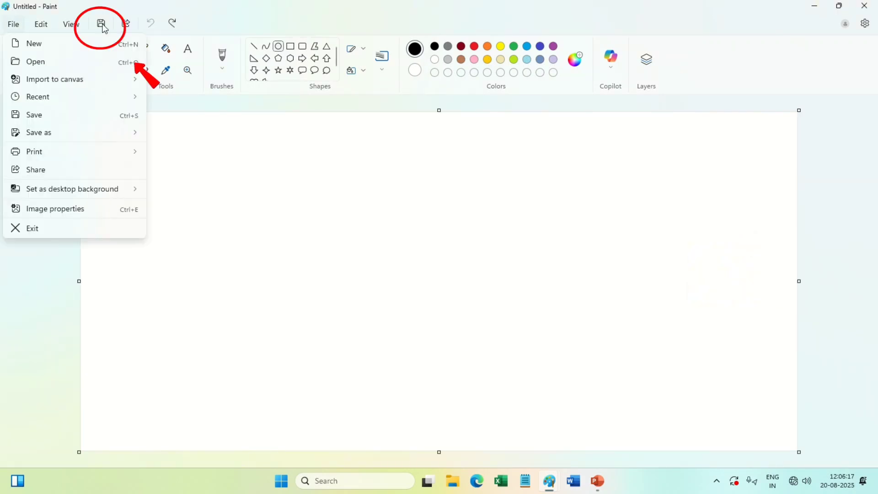
# Try the quick save command, and open and dismiss the sharing window for the blank image.
pyautogui.click(104, 27)
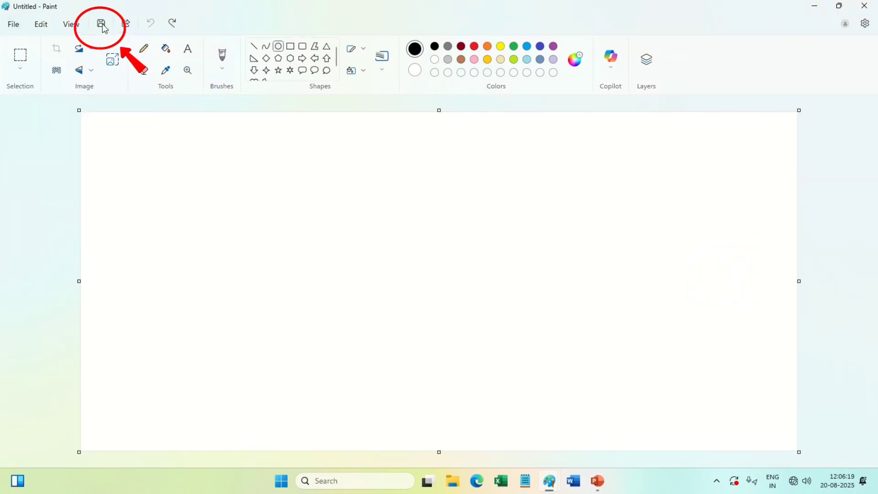
pyautogui.click(102, 26)
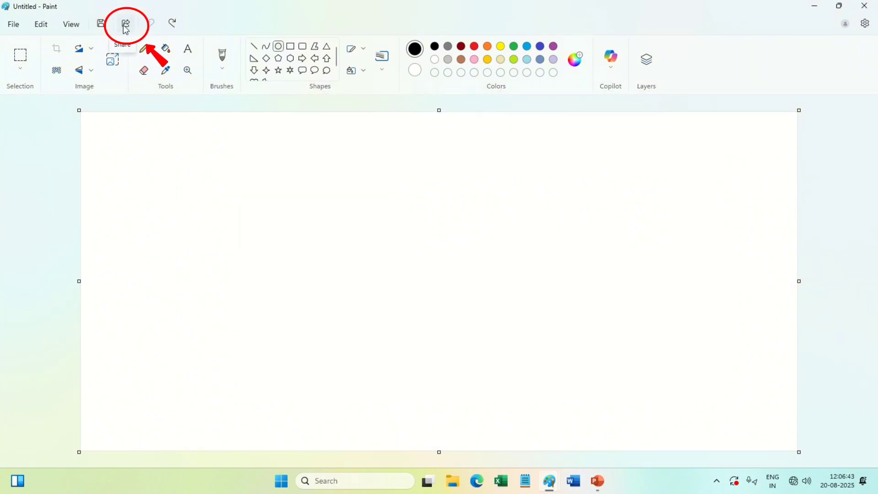
pyautogui.click(128, 29)
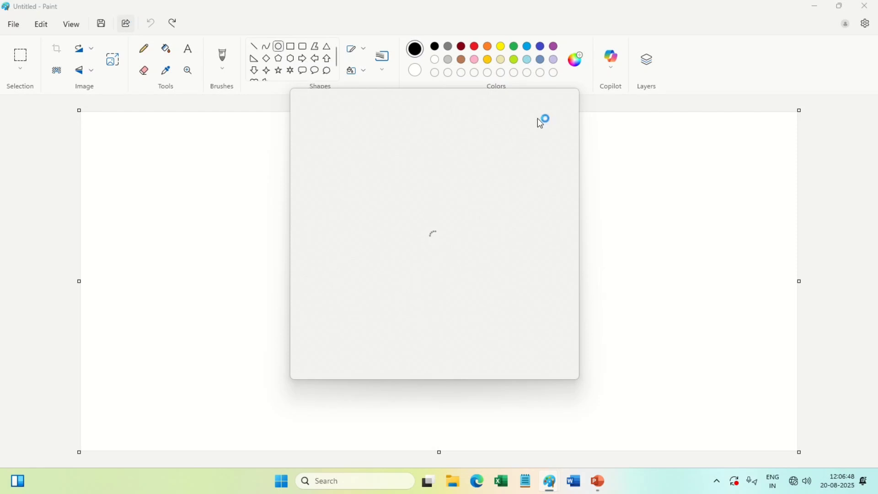
pyautogui.click(599, 200)
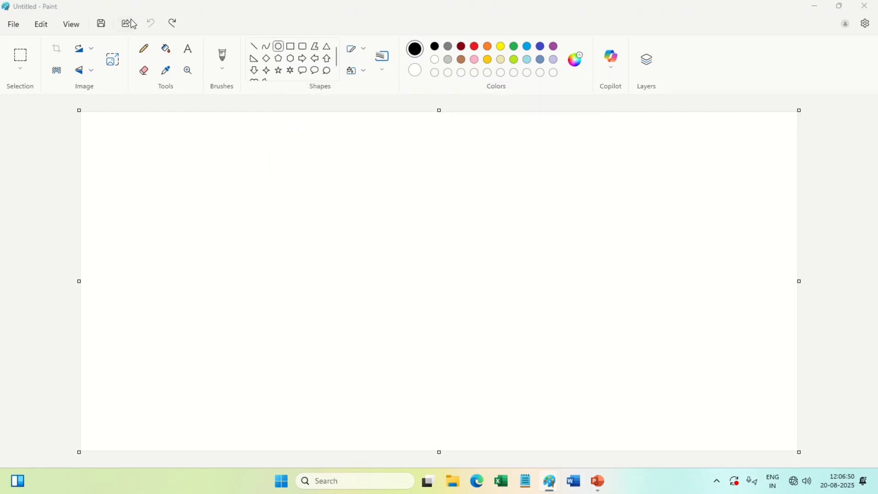